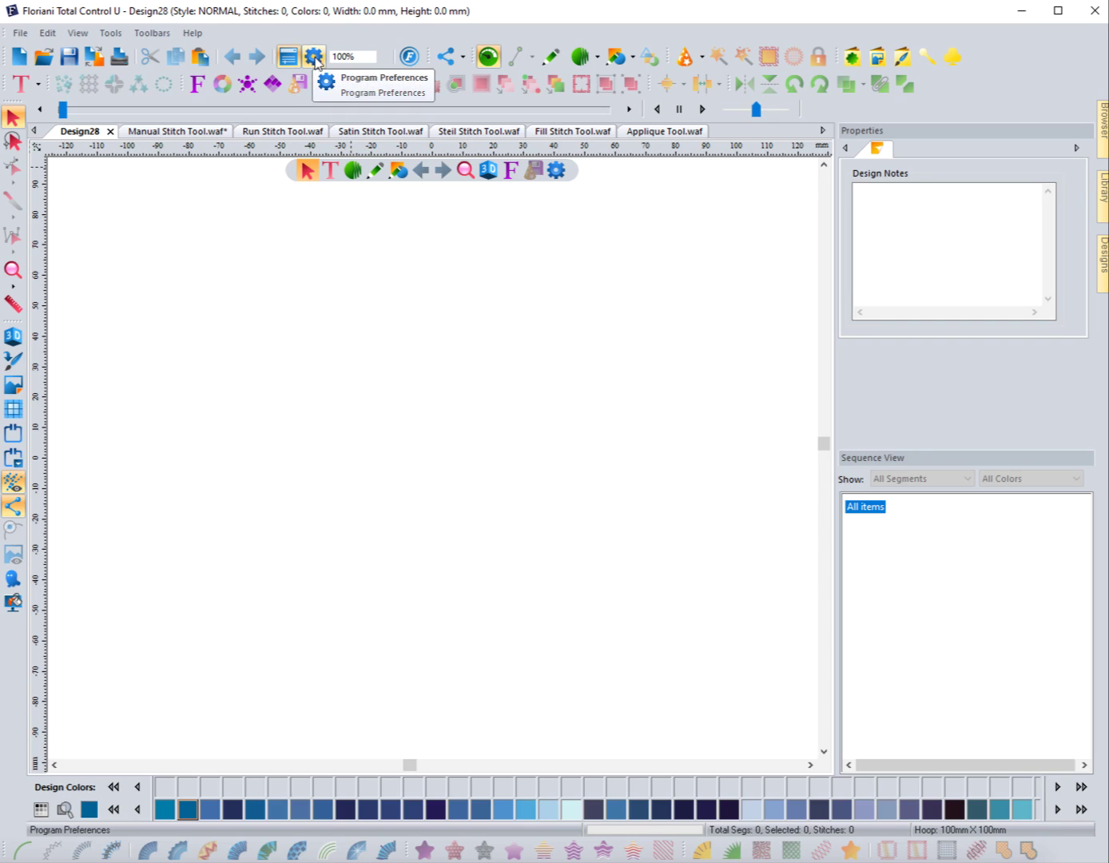
- Set the Complex Fill and Satin digitizing modes to Standard in the program preferences, keeping the Run mode on Standard
{"action": "left_click", "coordinate": [315, 63]}
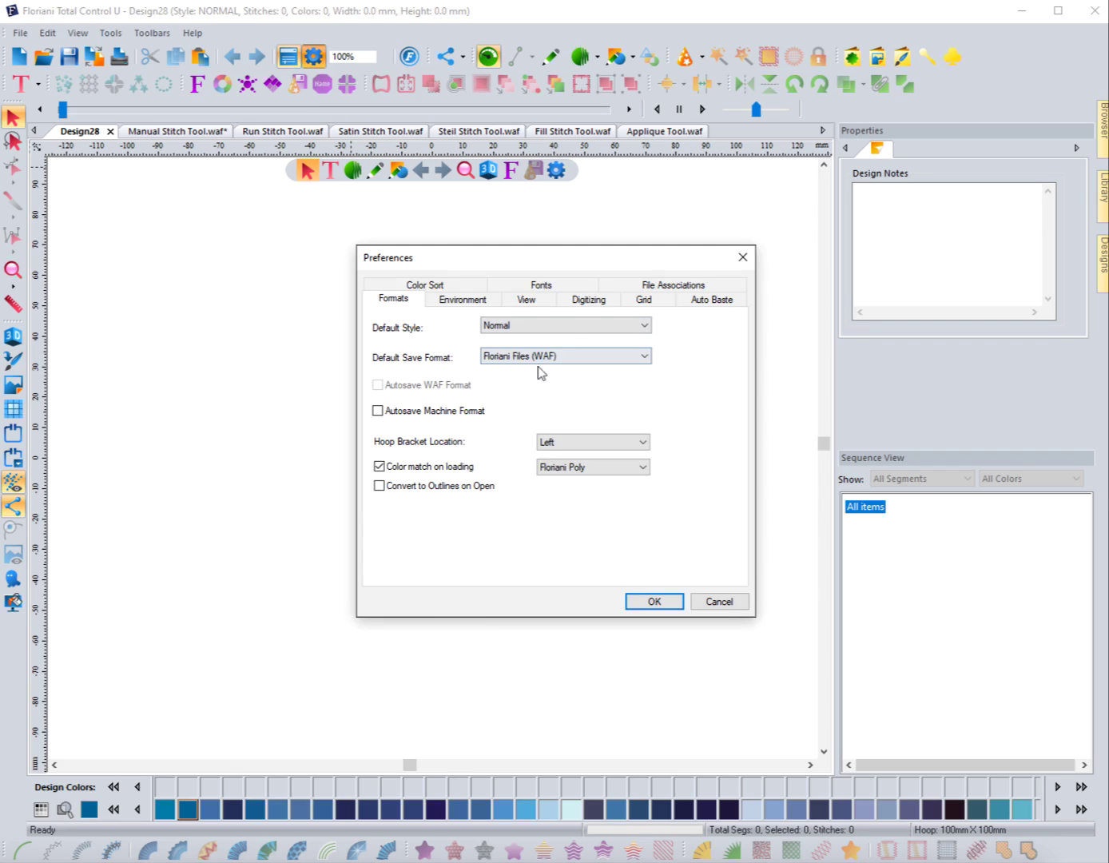
{"action": "left_click", "coordinate": [584, 302]}
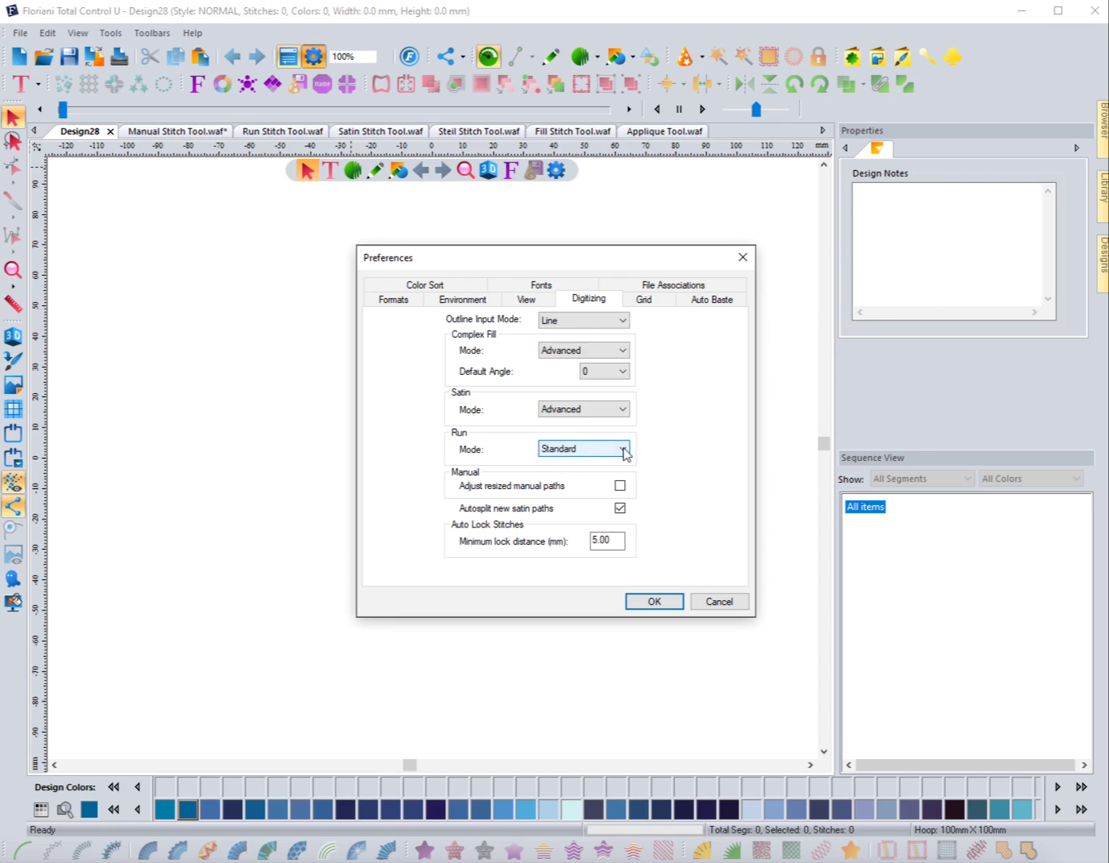
{"action": "left_click", "coordinate": [623, 352]}
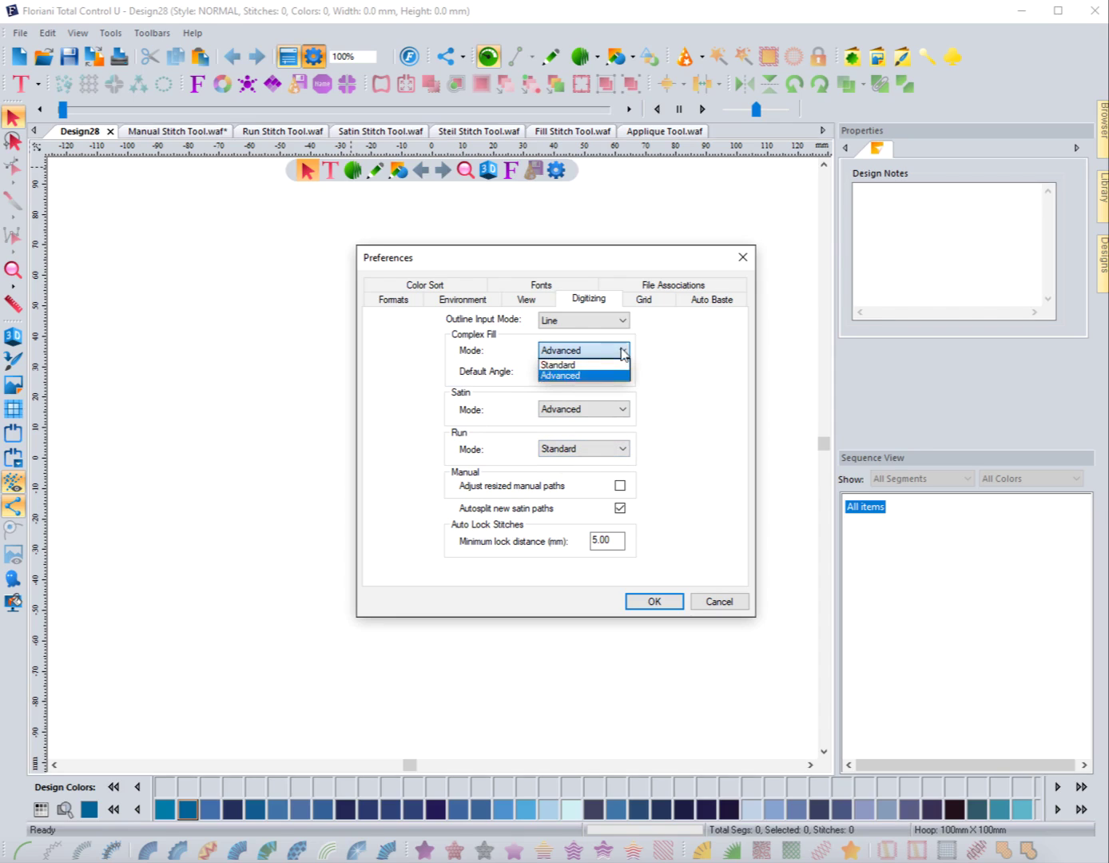
{"action": "left_click", "coordinate": [564, 365]}
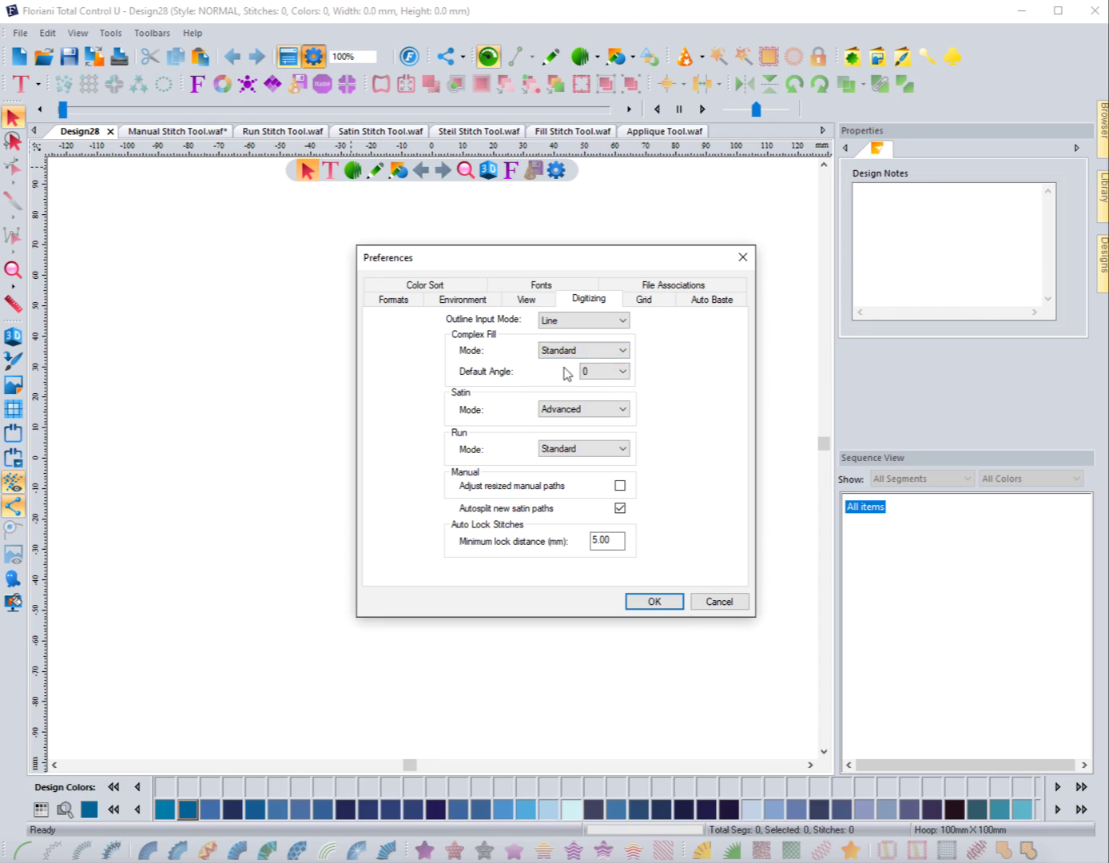
{"action": "left_click", "coordinate": [606, 411]}
{"action": "left_click", "coordinate": [572, 423]}
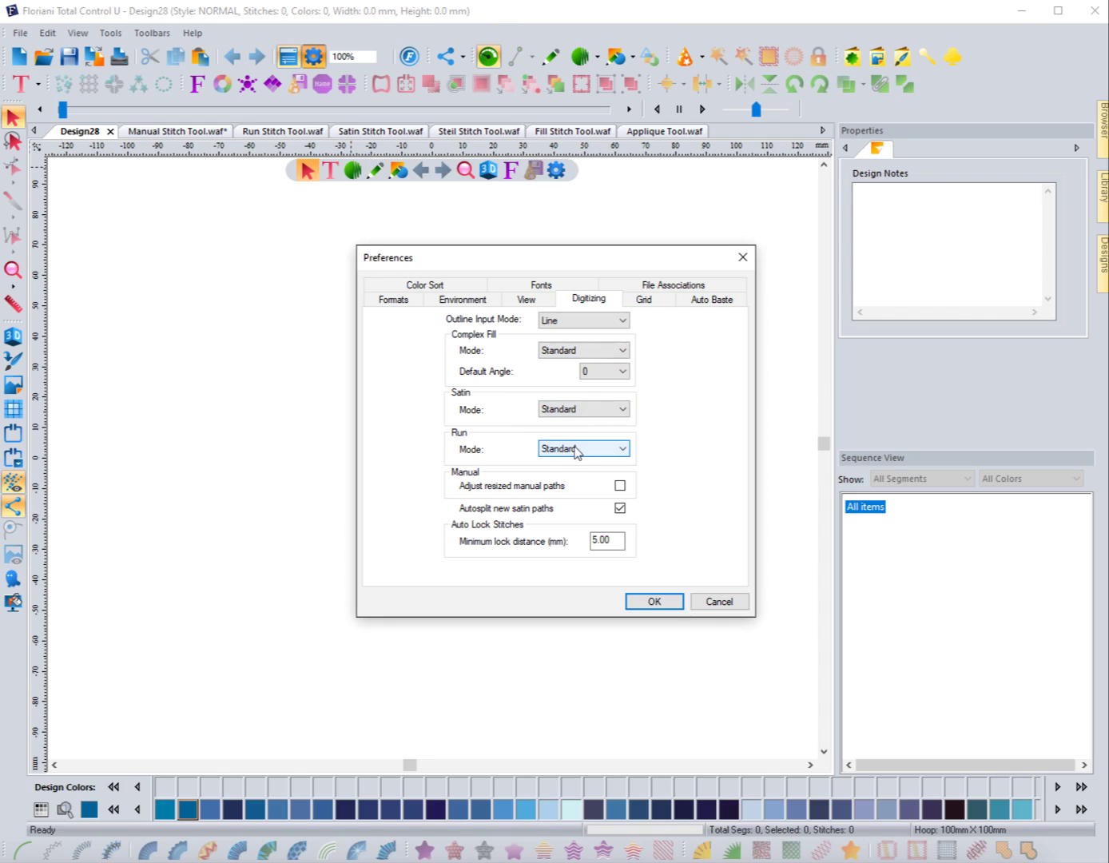
{"action": "left_click", "coordinate": [653, 602]}
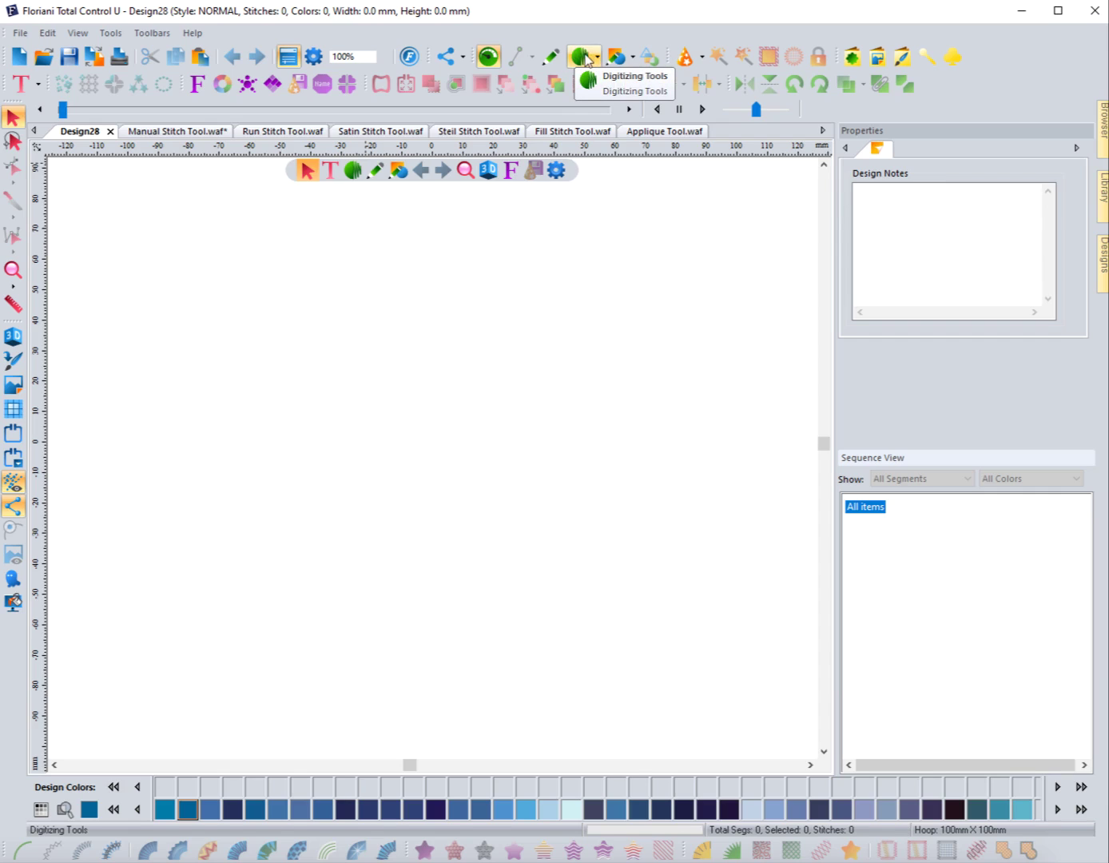
- Digitize a shallow V-shaped run stitch about 127 mm wide and 13 mm high near the canvas's upper edge, and display it in 3D
{"action": "left_click", "coordinate": [353, 170]}
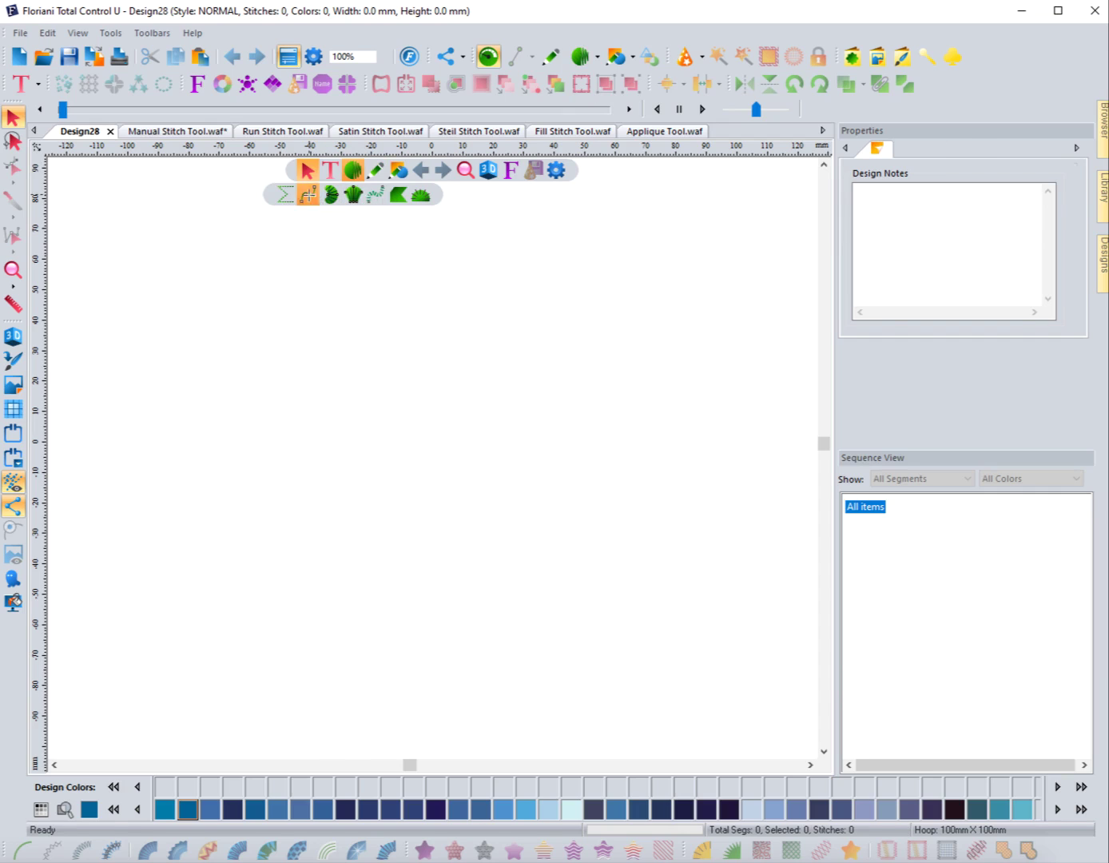
{"action": "left_click", "coordinate": [309, 196]}
{"action": "left_click", "coordinate": [209, 261]}
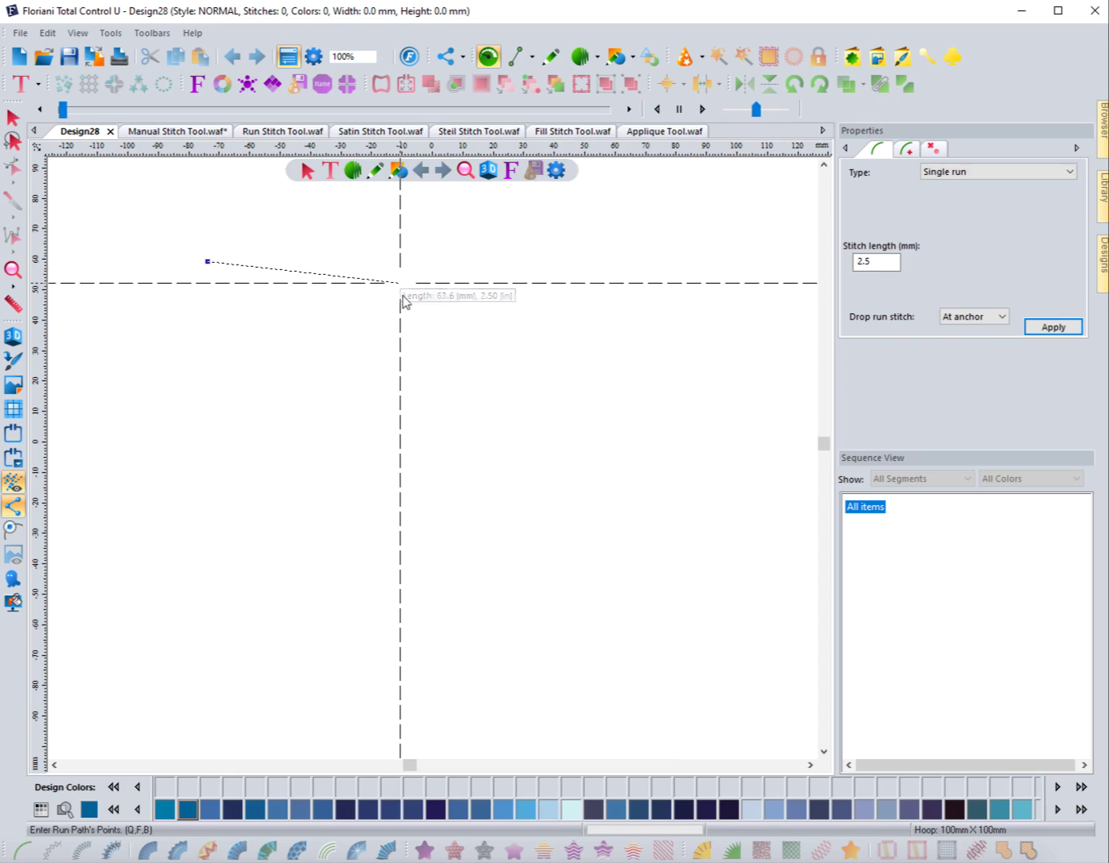
{"action": "left_click", "coordinate": [403, 299]}
{"action": "left_click", "coordinate": [593, 259]}
{"action": "key", "text": "Return"}
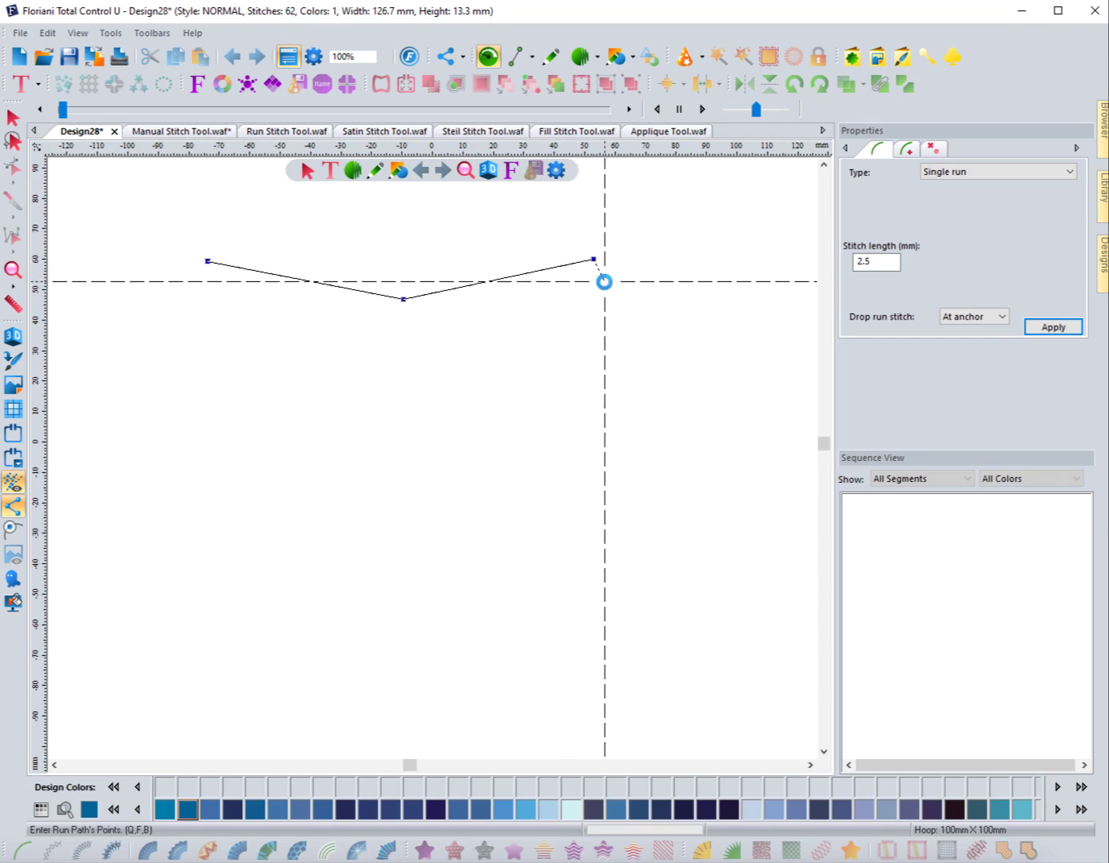
{"action": "left_click", "coordinate": [12, 335]}
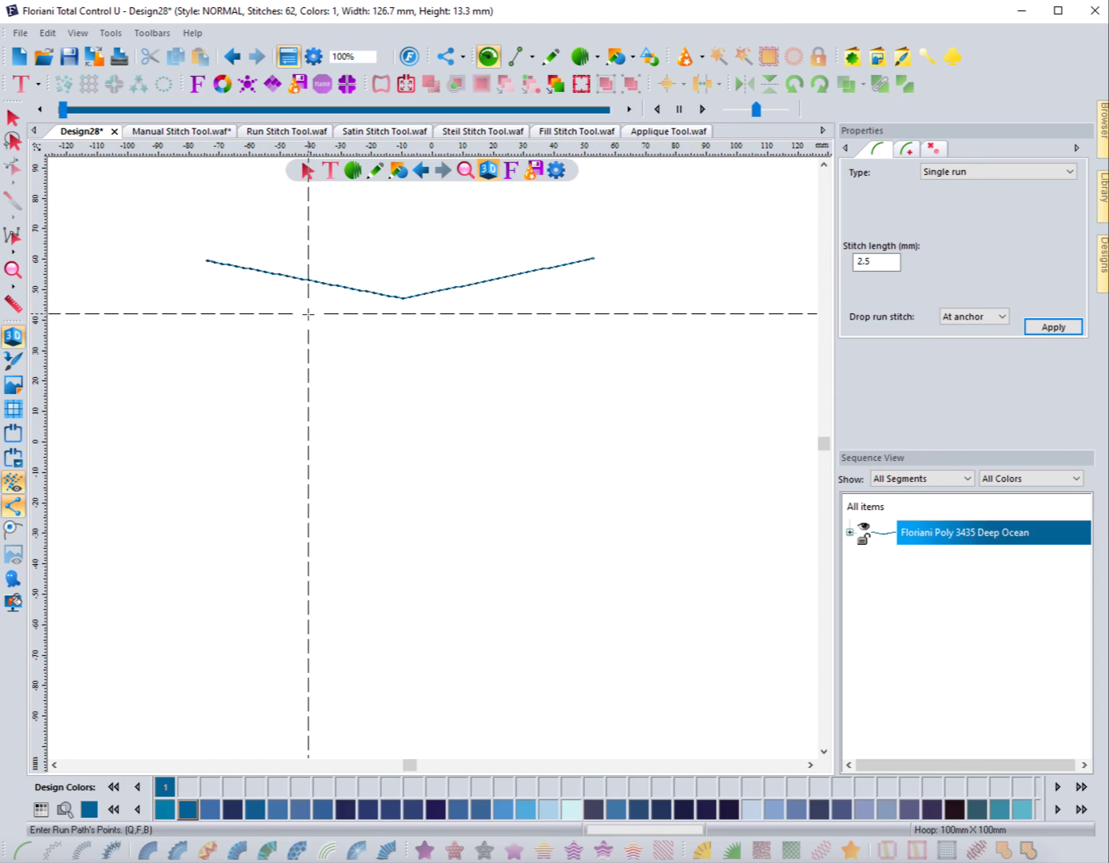
- Try to digitize a satin stitch rectangle about 131 mm by 6 mm below the run line without adding inclination lines
{"action": "left_click", "coordinate": [356, 175]}
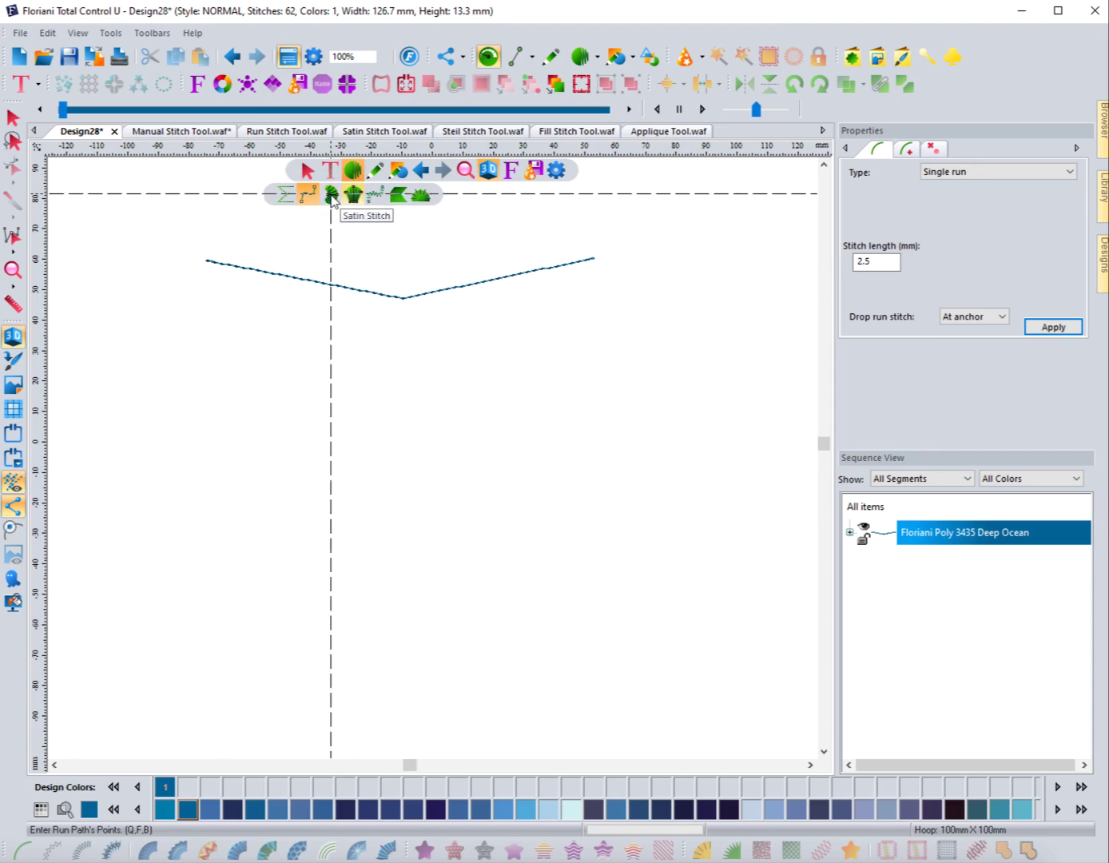
{"action": "left_click", "coordinate": [332, 195]}
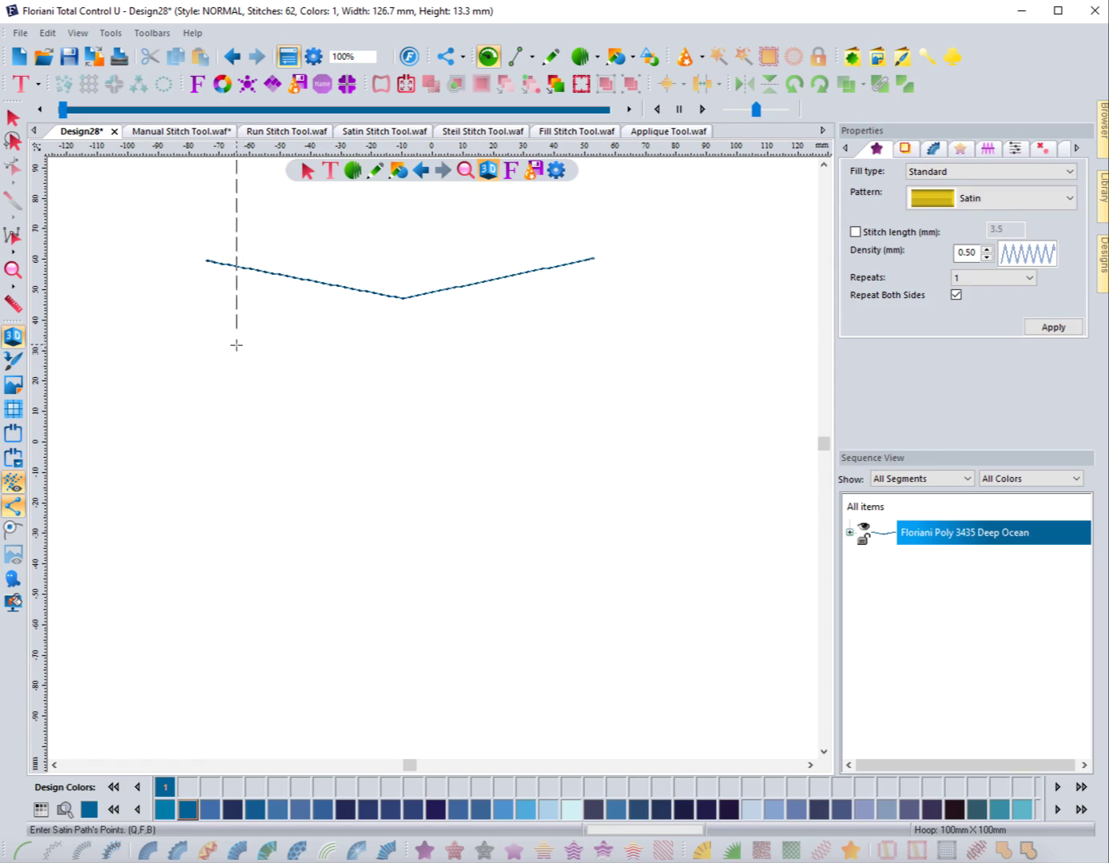
{"action": "left_click", "coordinate": [197, 365]}
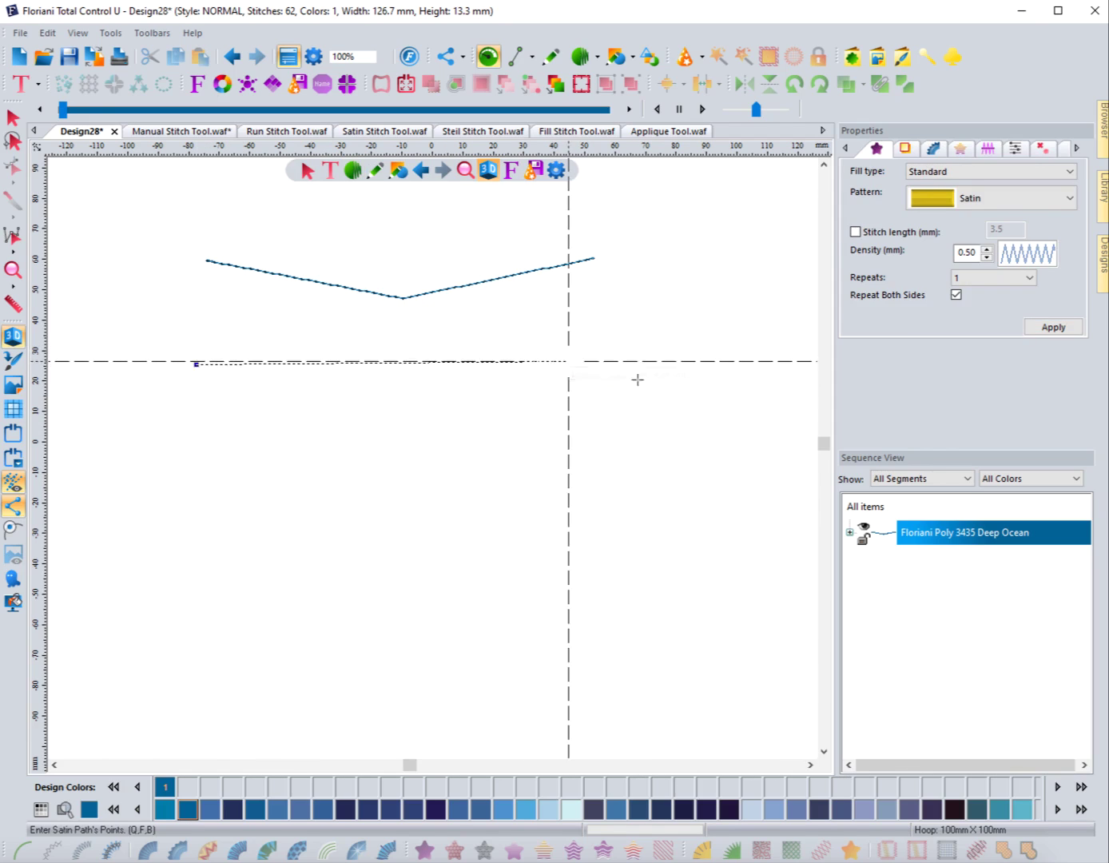
{"action": "left_click", "coordinate": [594, 364]}
{"action": "left_click", "coordinate": [594, 349]}
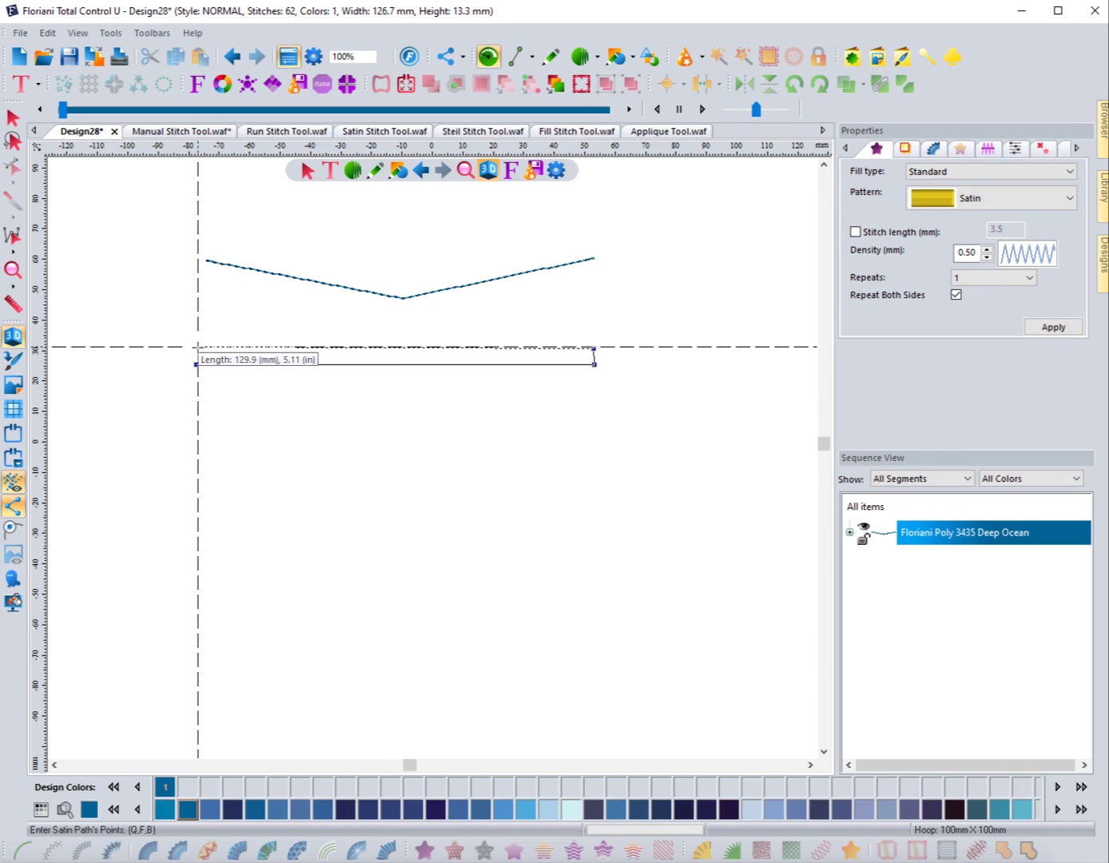
{"action": "left_click", "coordinate": [198, 347]}
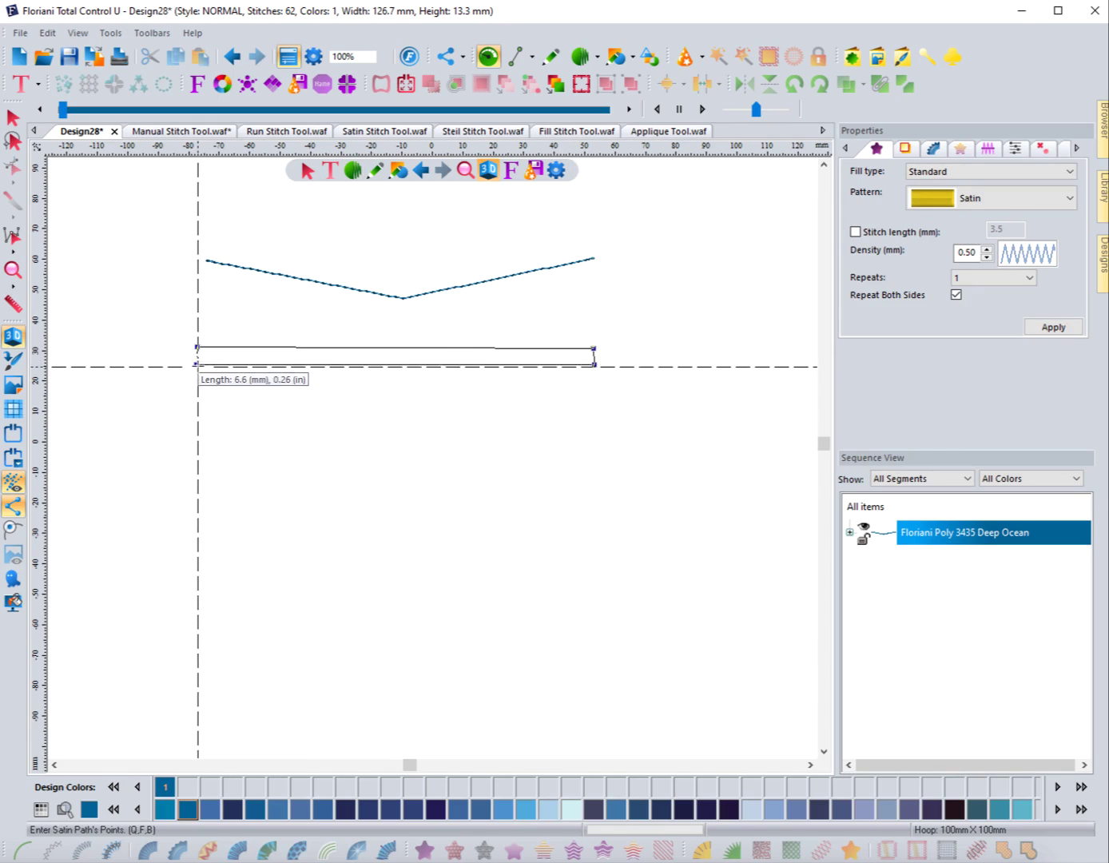
{"action": "left_click", "coordinate": [197, 365]}
{"action": "key", "text": "Return"}
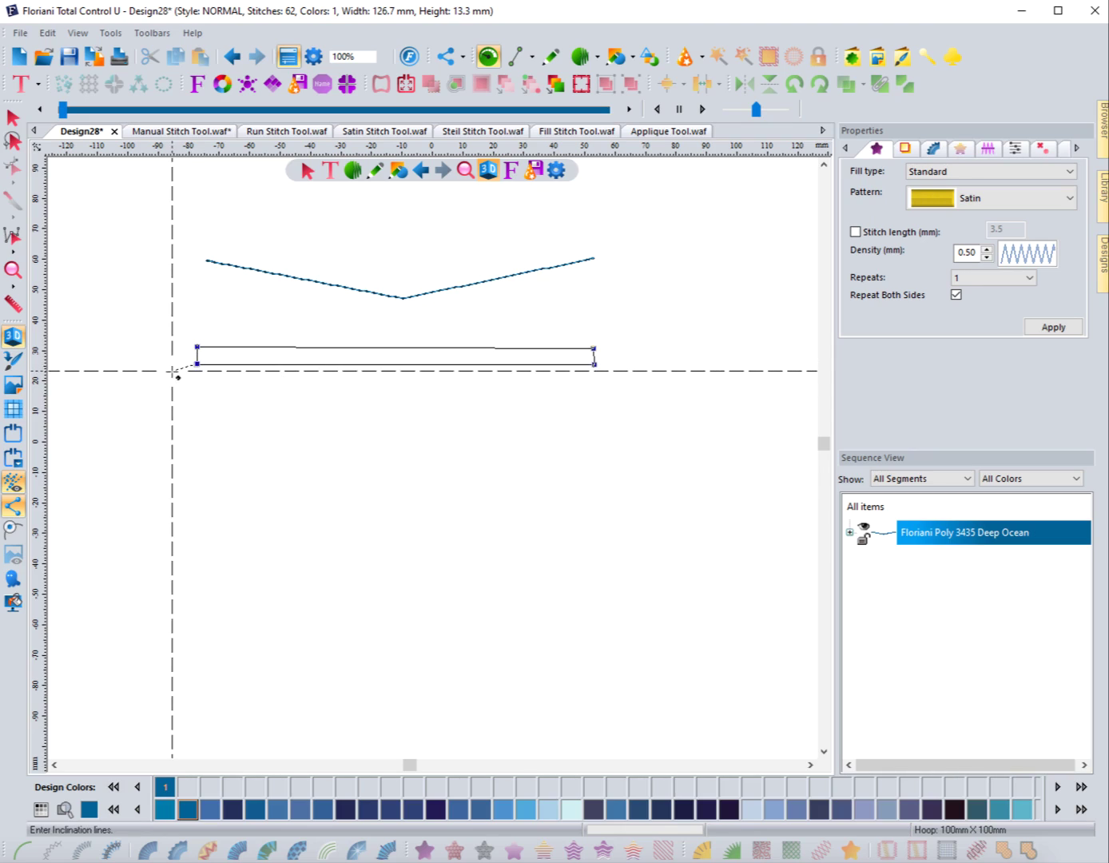
{"action": "key", "text": "Return"}
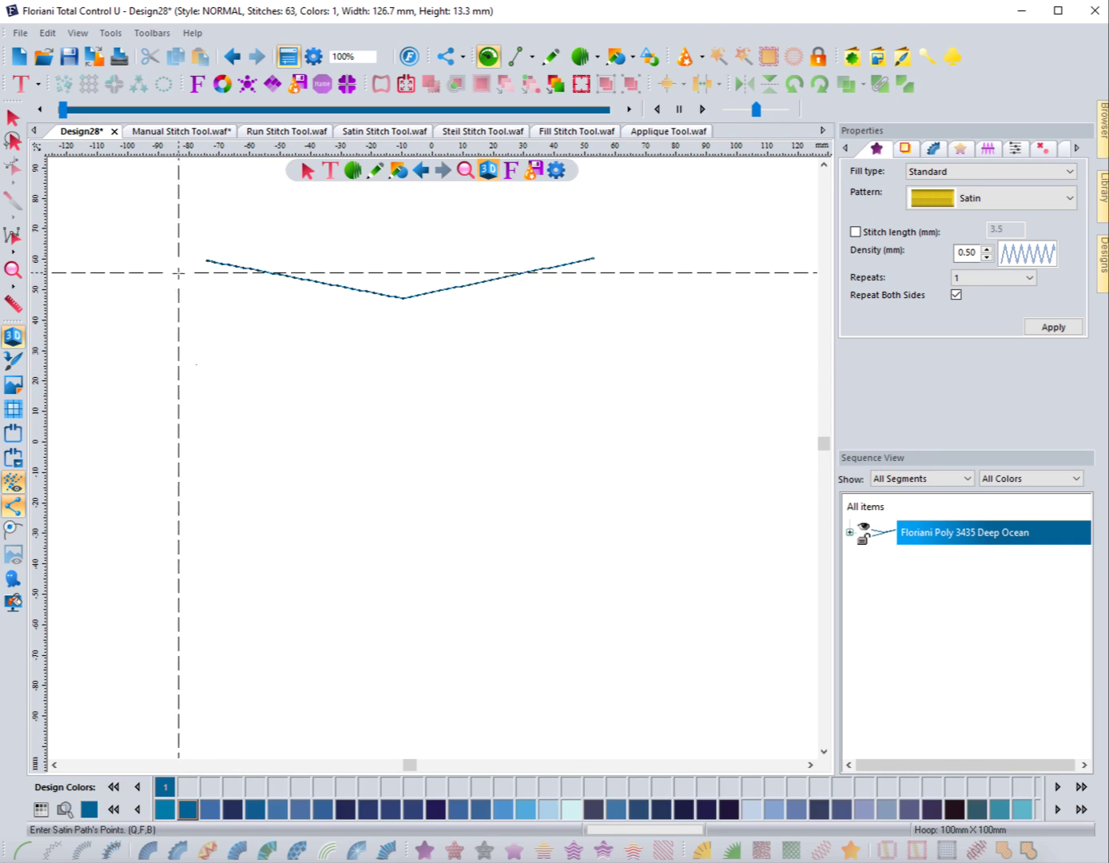
- Delete the satin rectangle below the run line
{"action": "left_click", "coordinate": [12, 118]}
{"action": "left_click", "coordinate": [249, 354]}
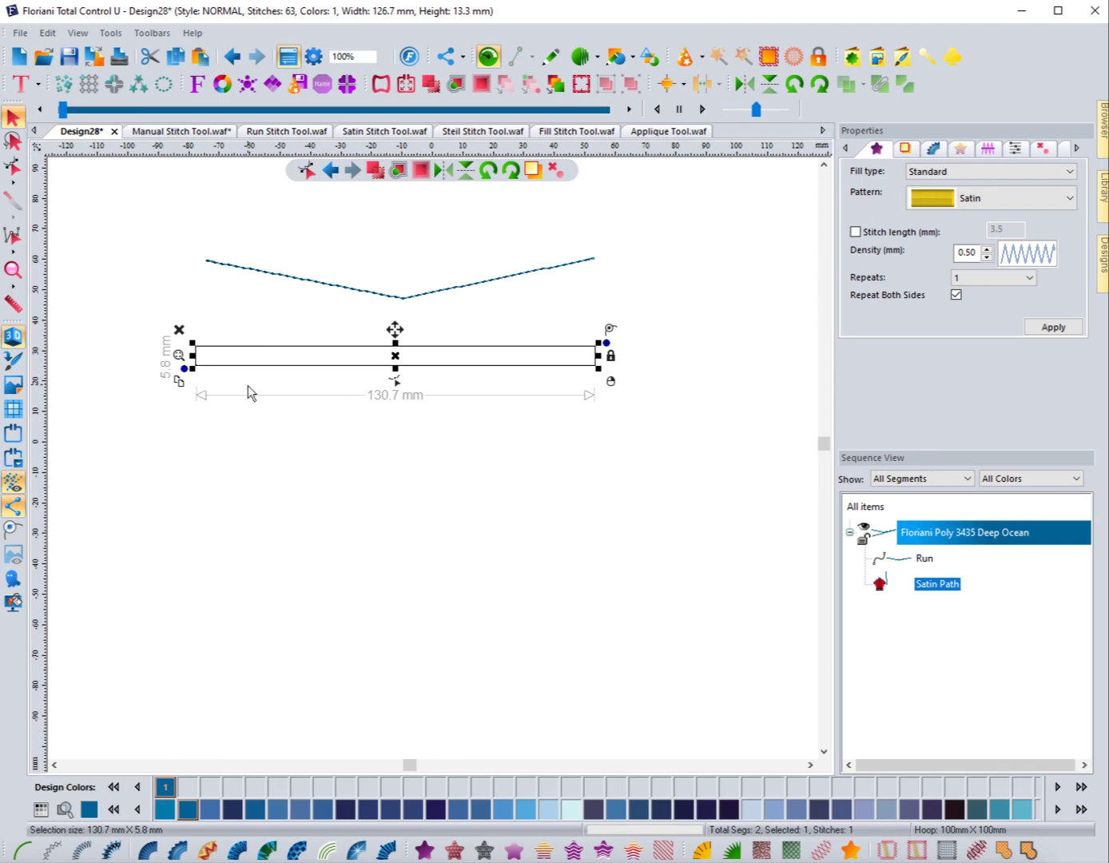
{"action": "left_click", "coordinate": [180, 330]}
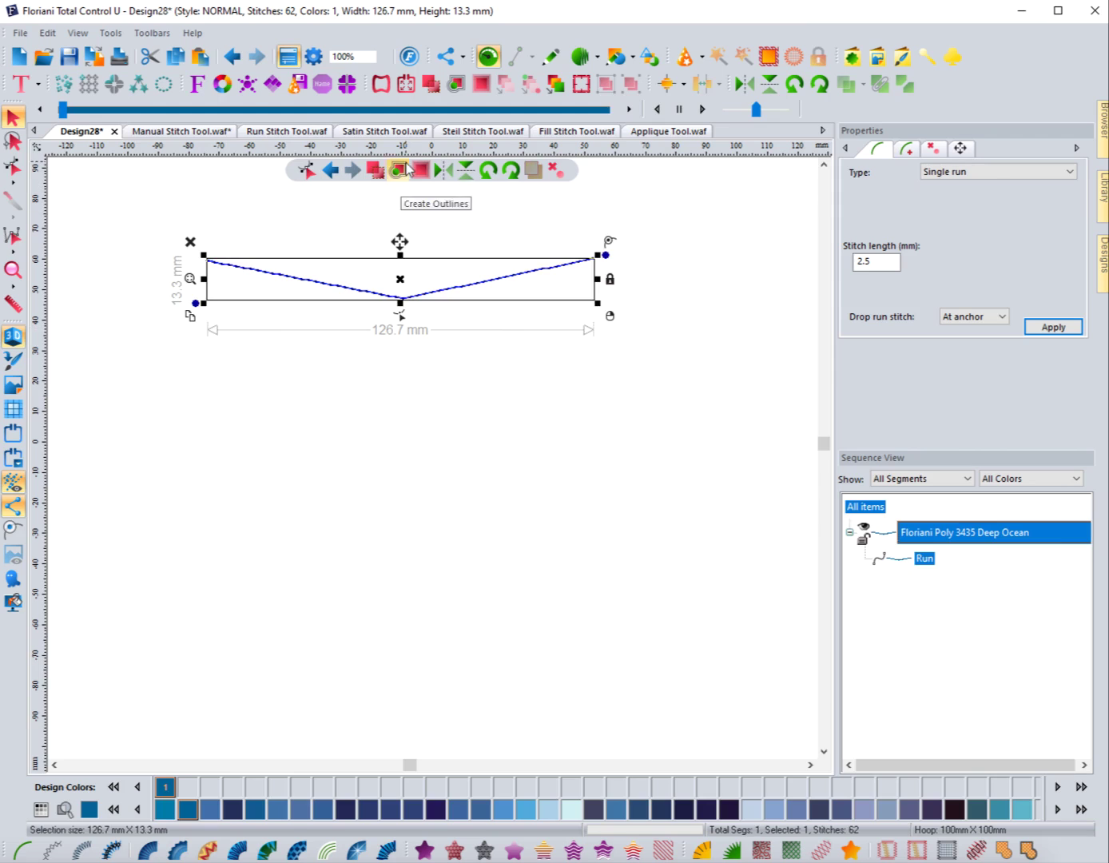
- Outline a closed satin stitch rectangle about 134 mm long below the V-shaped run line
{"action": "left_click", "coordinate": [597, 57]}
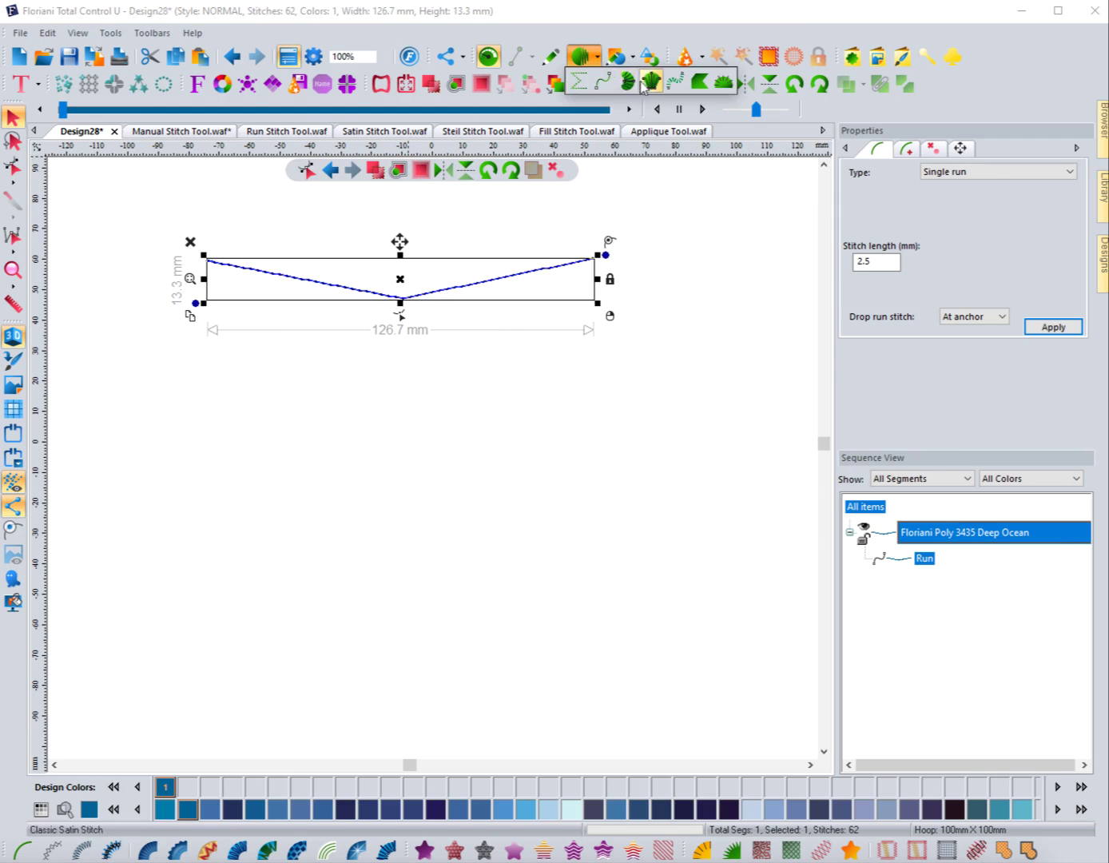
{"action": "left_click", "coordinate": [629, 84]}
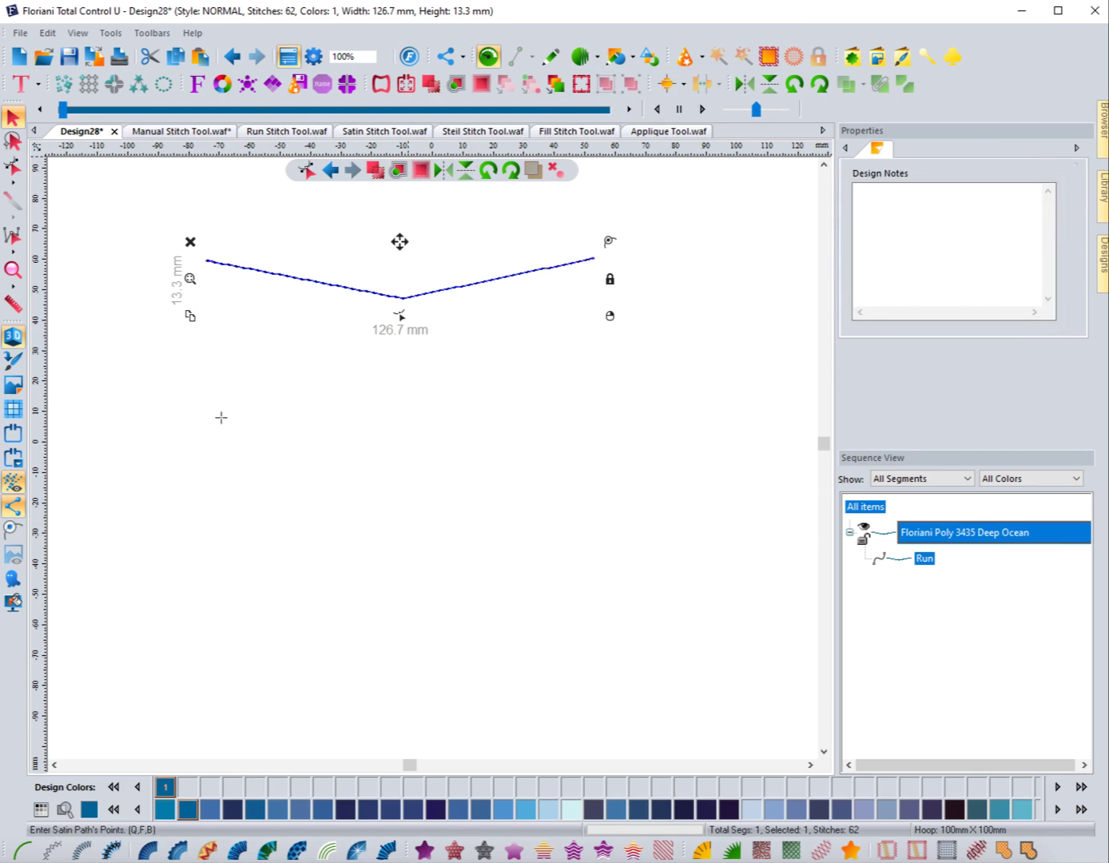
{"action": "left_click", "coordinate": [192, 376]}
{"action": "left_click", "coordinate": [600, 378]}
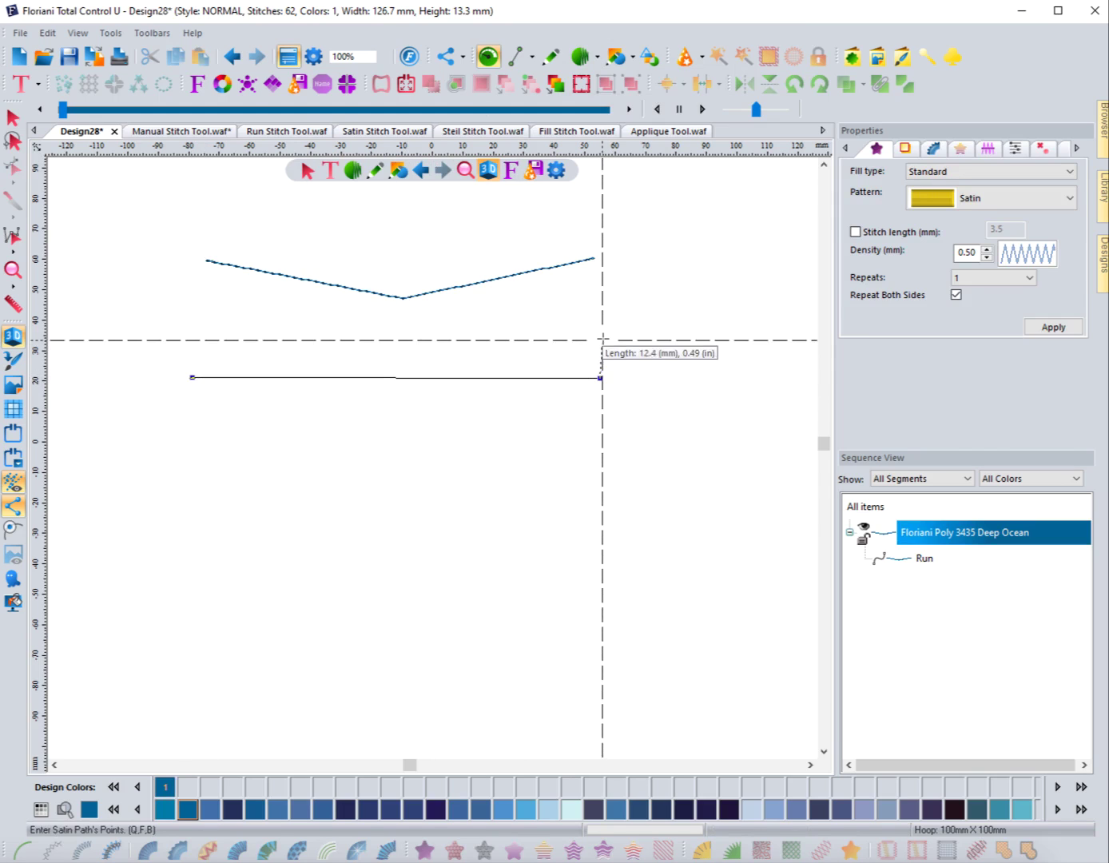
{"action": "left_click", "coordinate": [600, 348]}
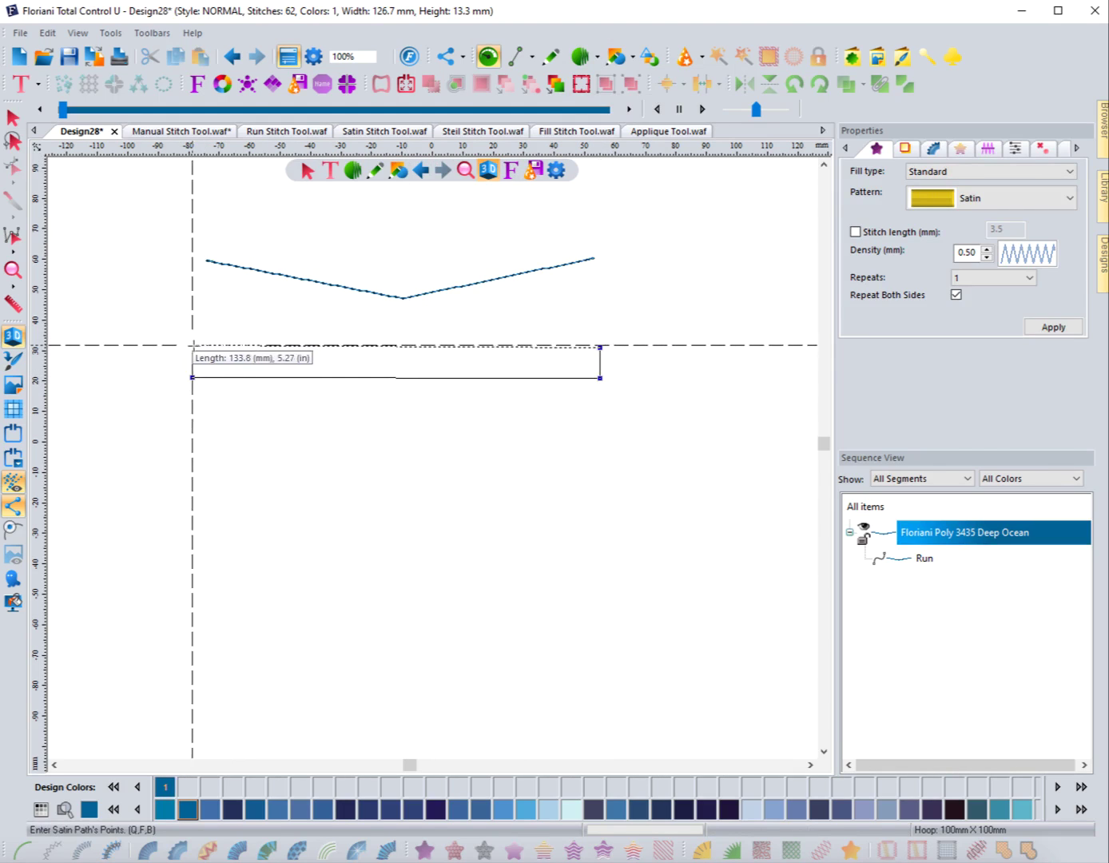
{"action": "left_click", "coordinate": [192, 347]}
{"action": "left_click", "coordinate": [192, 376]}
{"action": "key", "text": "Return"}
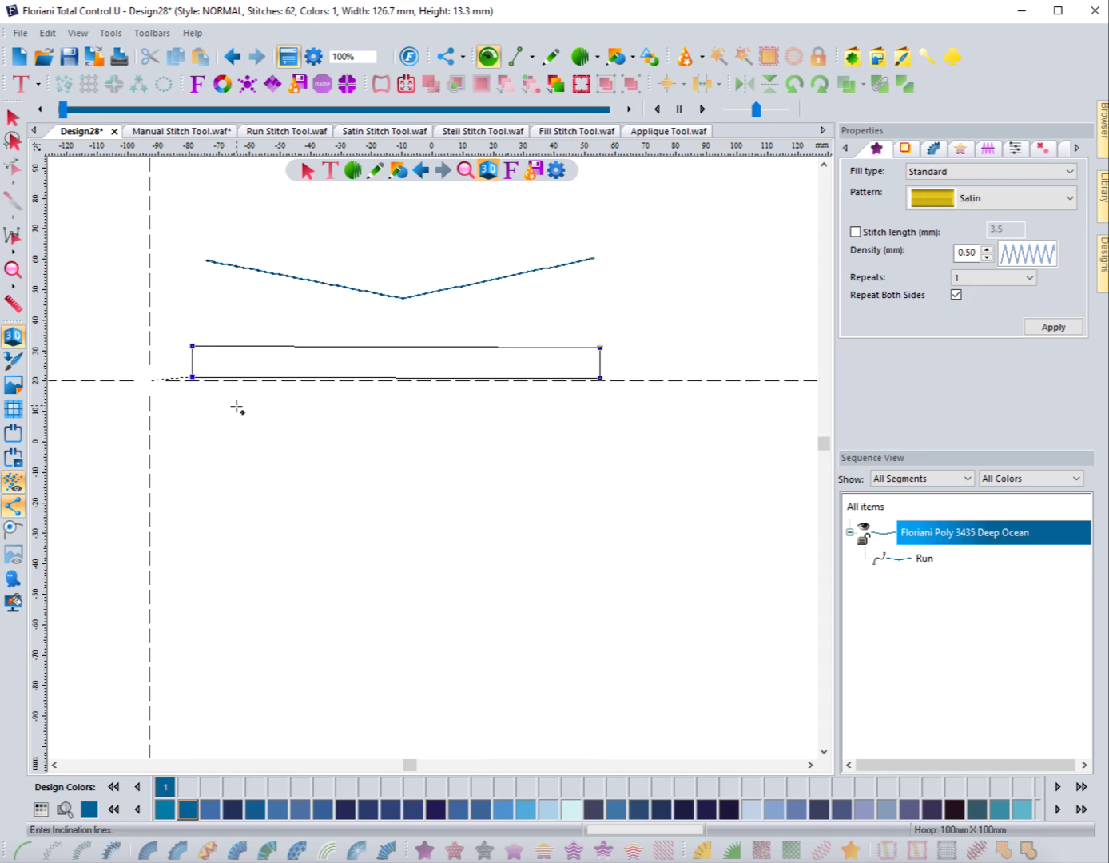
- Add vertical inclination lines across both short ends of the satin rectangle and generate its stitches
{"action": "left_click", "coordinate": [191, 346]}
{"action": "left_click", "coordinate": [191, 376]}
{"action": "left_click", "coordinate": [600, 347]}
{"action": "left_click", "coordinate": [600, 378]}
{"action": "key", "text": "Return"}
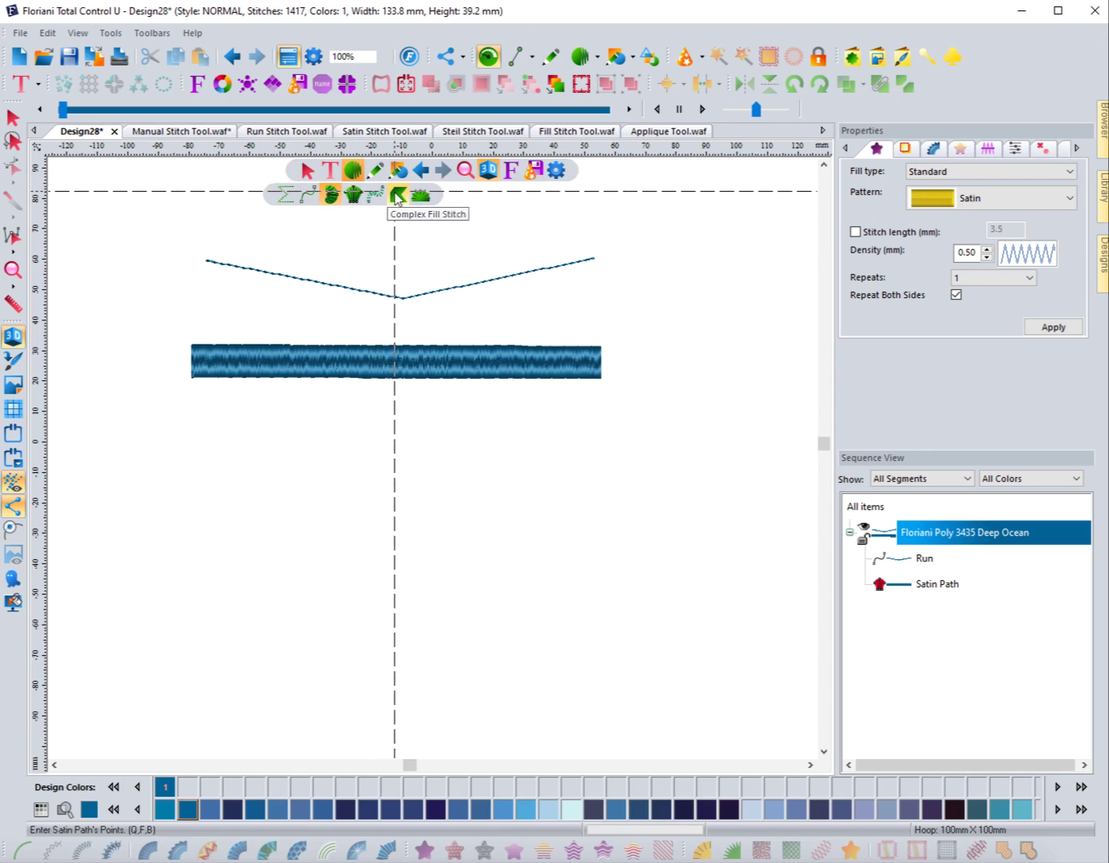
- Digitize a four-sided complex fill shape about 136 mm wide below the satin bar
{"action": "left_click", "coordinate": [394, 197]}
{"action": "left_click", "coordinate": [194, 438]}
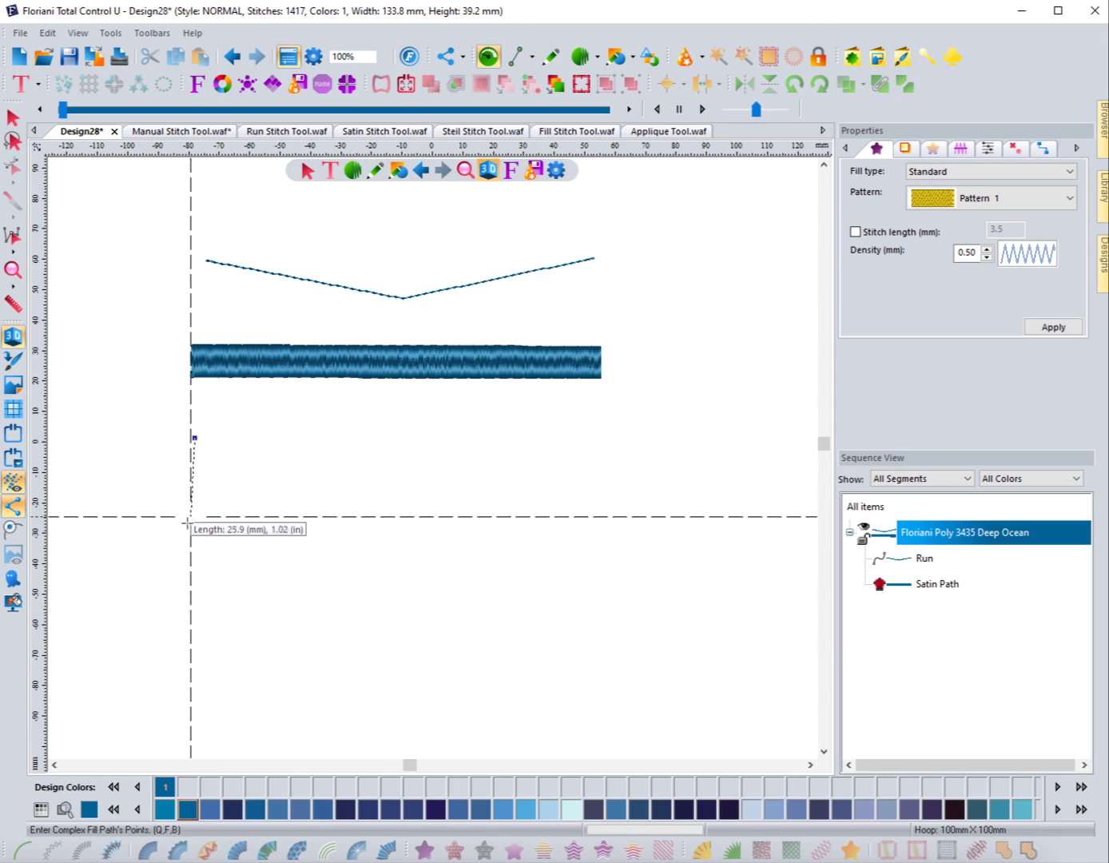
{"action": "left_click", "coordinate": [190, 530]}
{"action": "left_click", "coordinate": [603, 530]}
{"action": "left_click", "coordinate": [598, 443]}
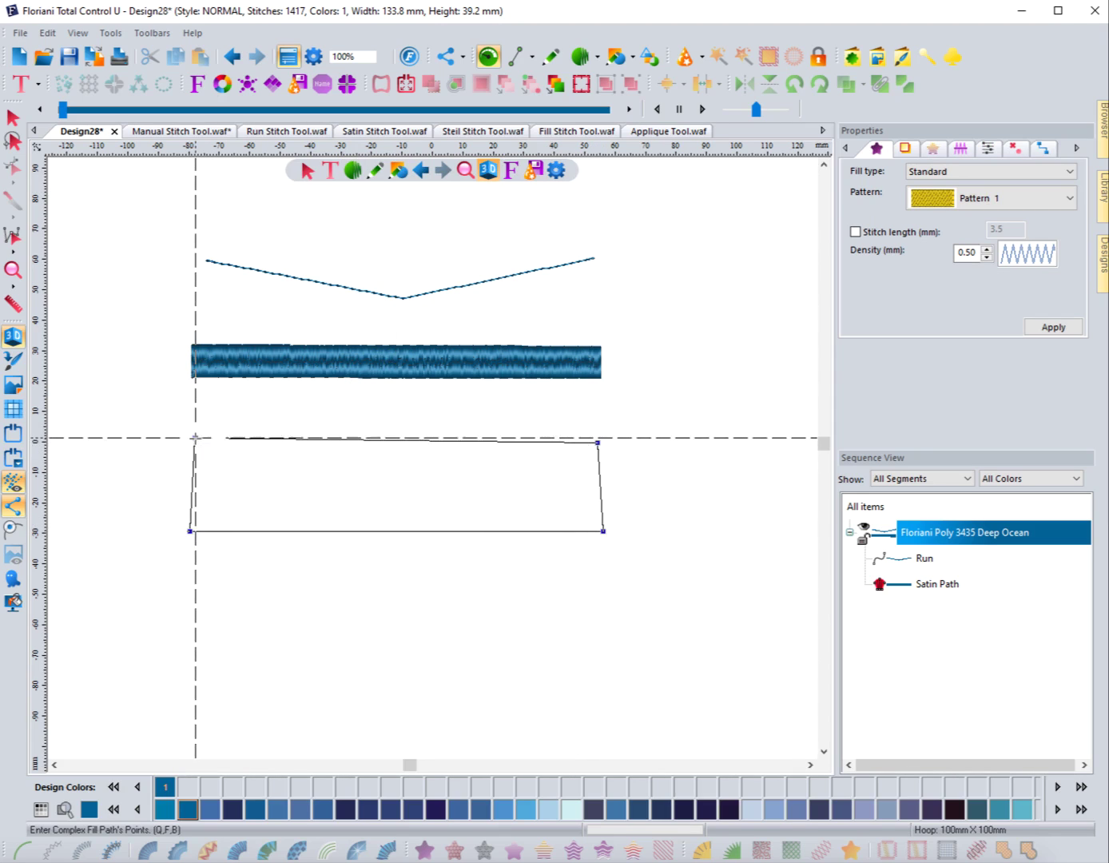
{"action": "key", "text": "Return"}
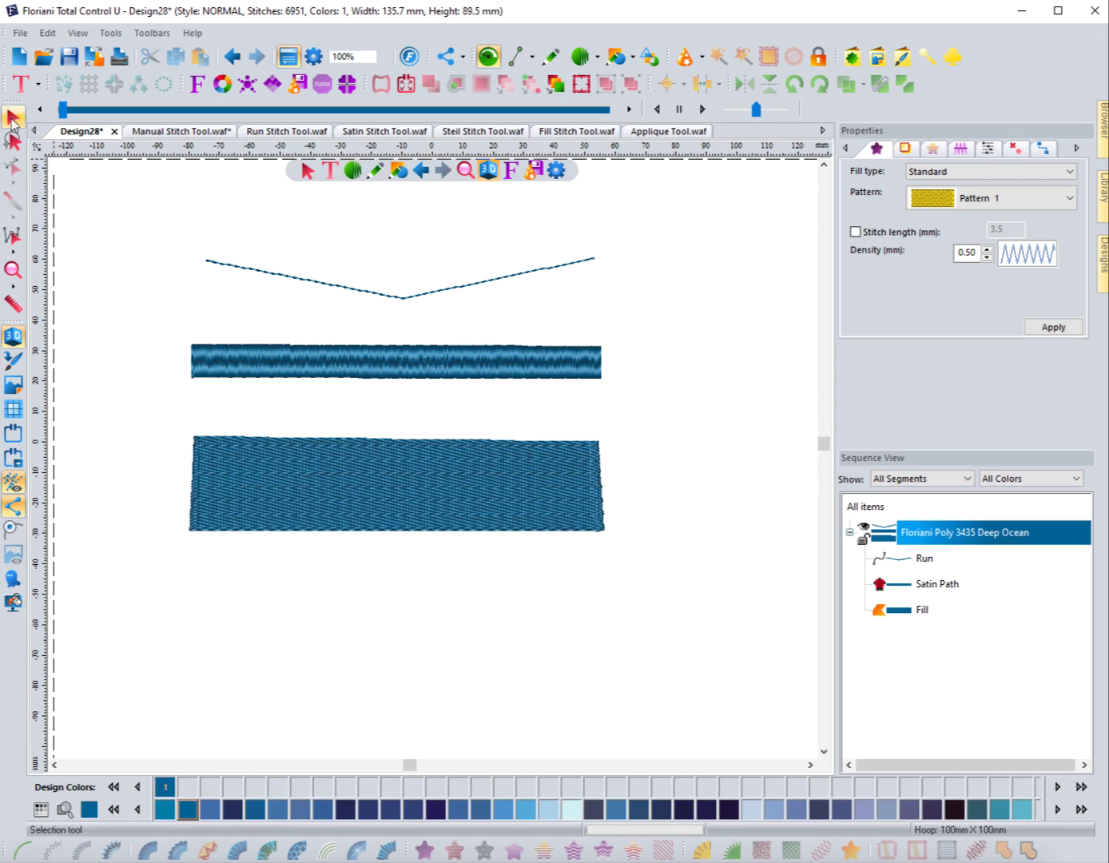
- Examine the complex fill's outline points, inclination line and entry and exit points in outline editing mode
{"action": "left_click", "coordinate": [15, 120]}
{"action": "left_click", "coordinate": [14, 168]}
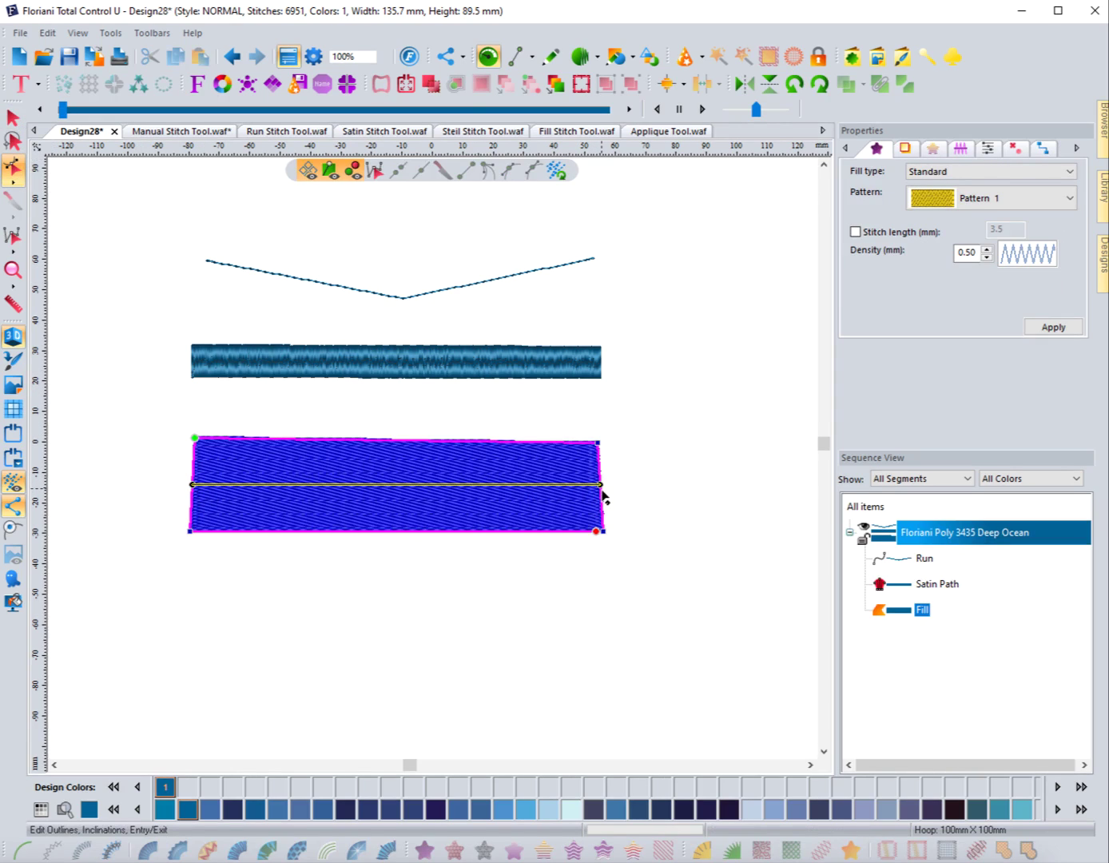
{"action": "left_click", "coordinate": [469, 549]}
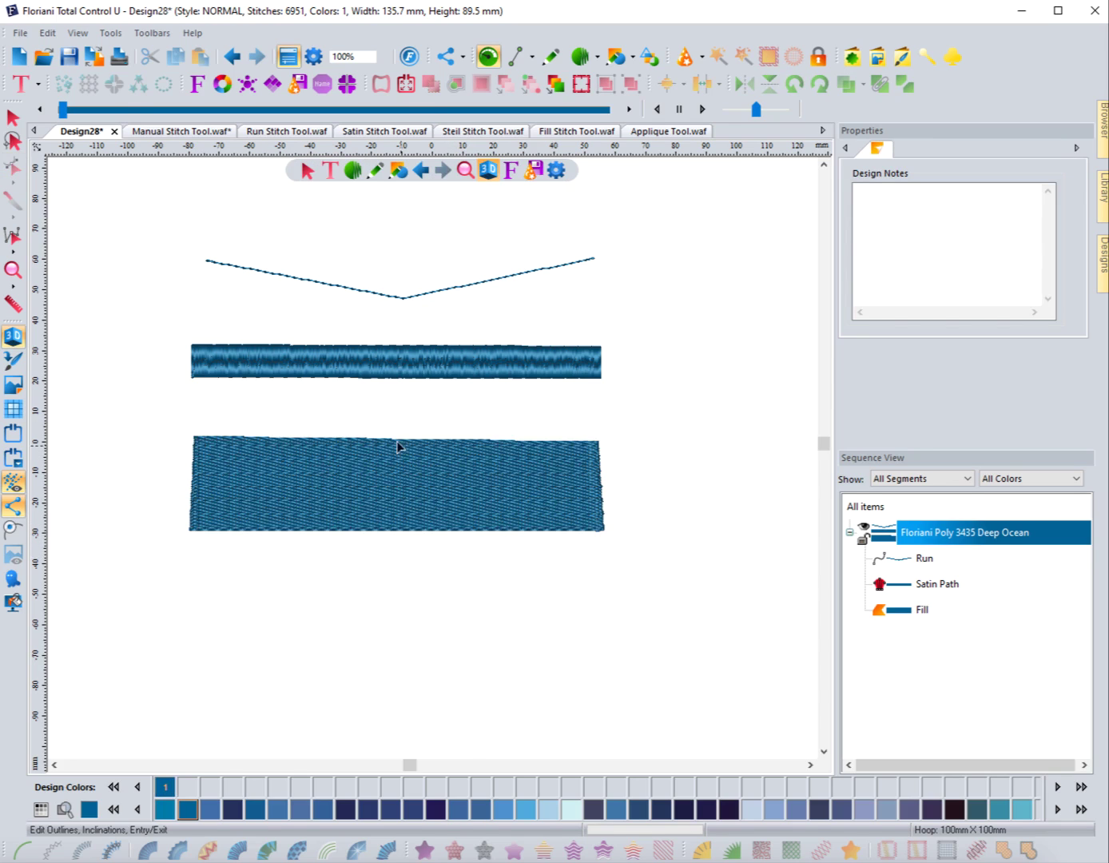
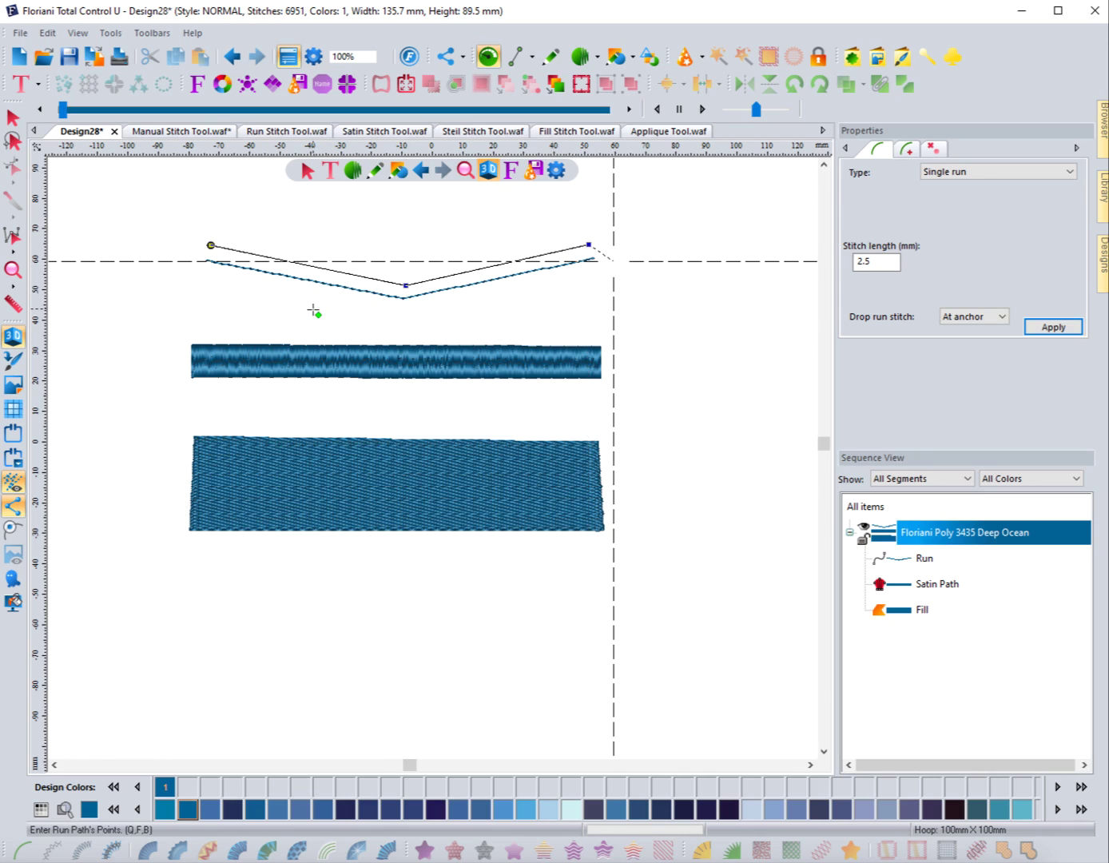
- Complete a second V-shaped run stitch about 124 mm by 14 mm above the first, placing its entry point at the left end
{"action": "left_click", "coordinate": [212, 246]}
{"action": "key", "text": "Return"}
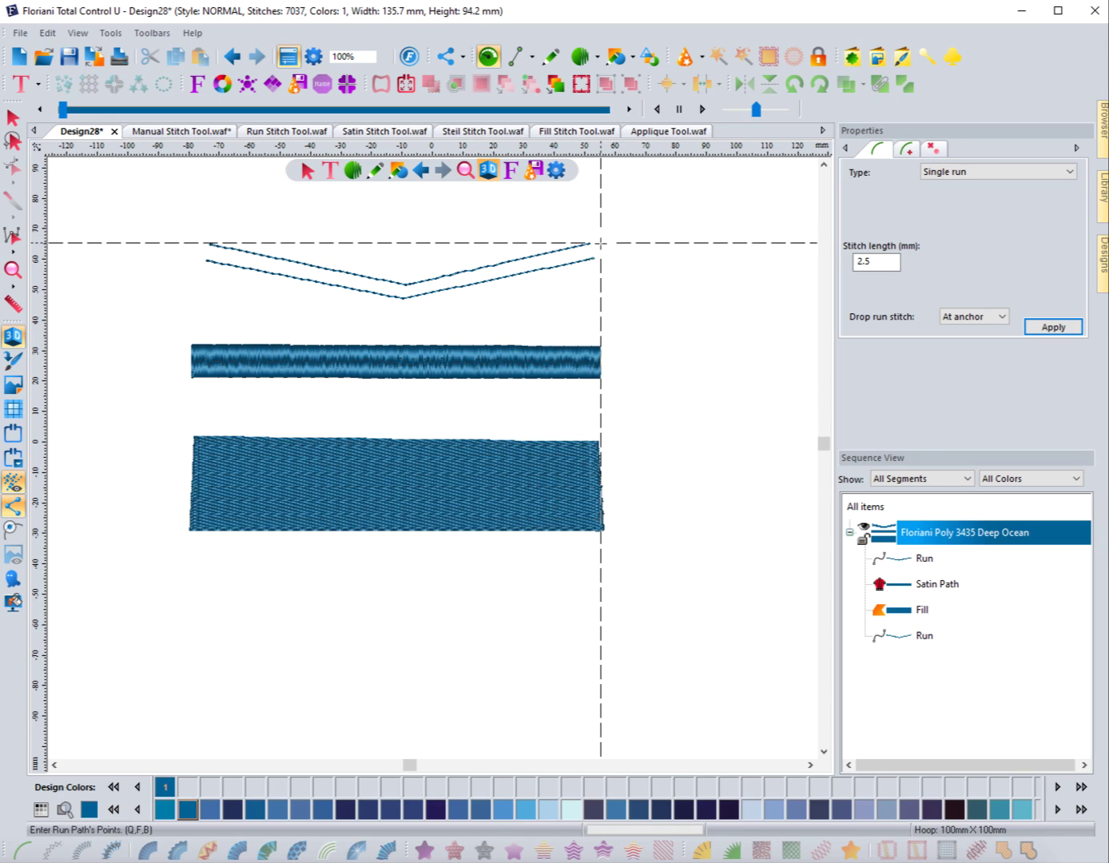
- Select the upper and the lower run line in turn, and examine the lower one's outline with its entry and exit points
{"action": "left_click", "coordinate": [12, 118]}
{"action": "left_click", "coordinate": [232, 251]}
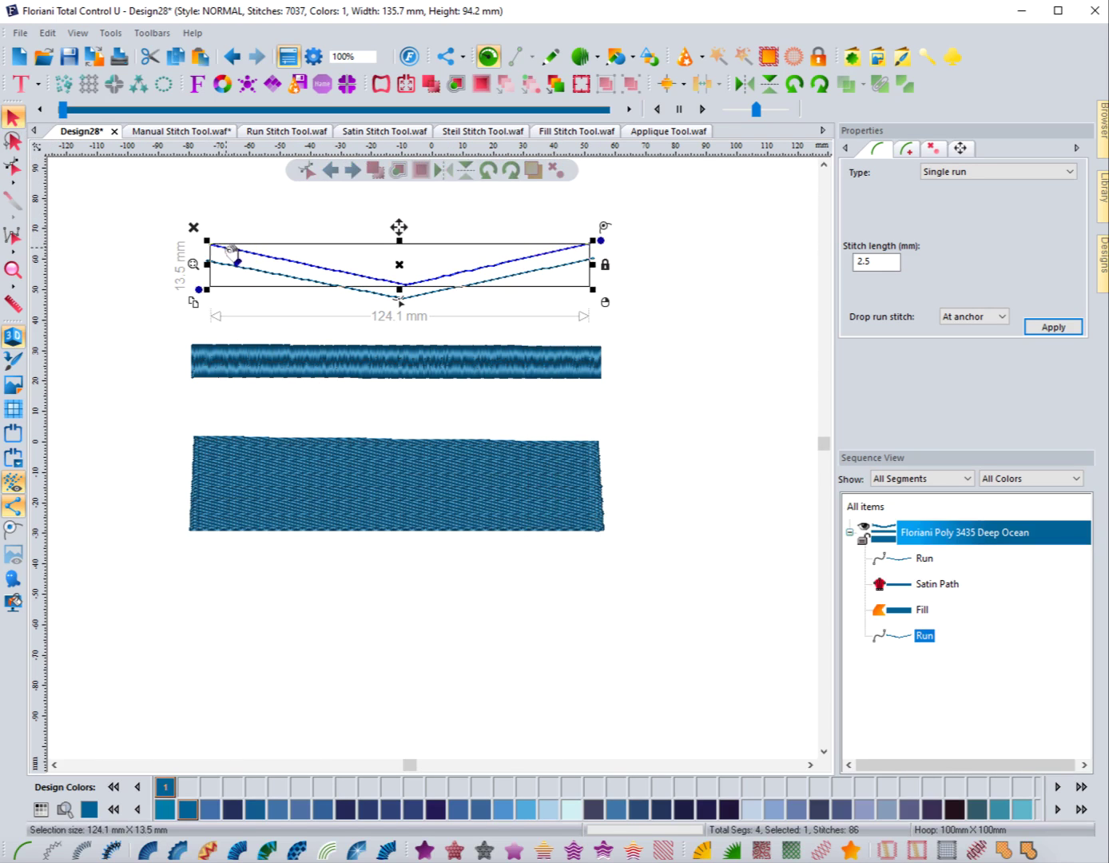
{"action": "left_click", "coordinate": [233, 267]}
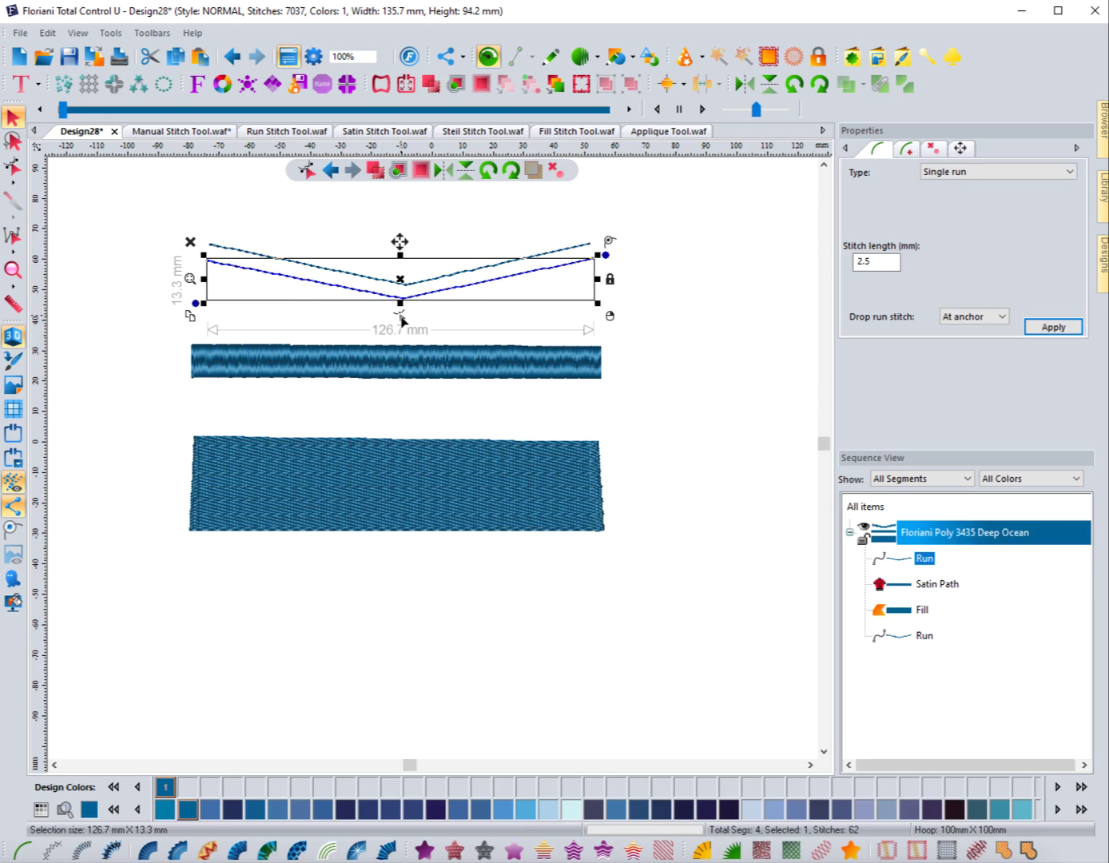
{"action": "double_click", "coordinate": [402, 320]}
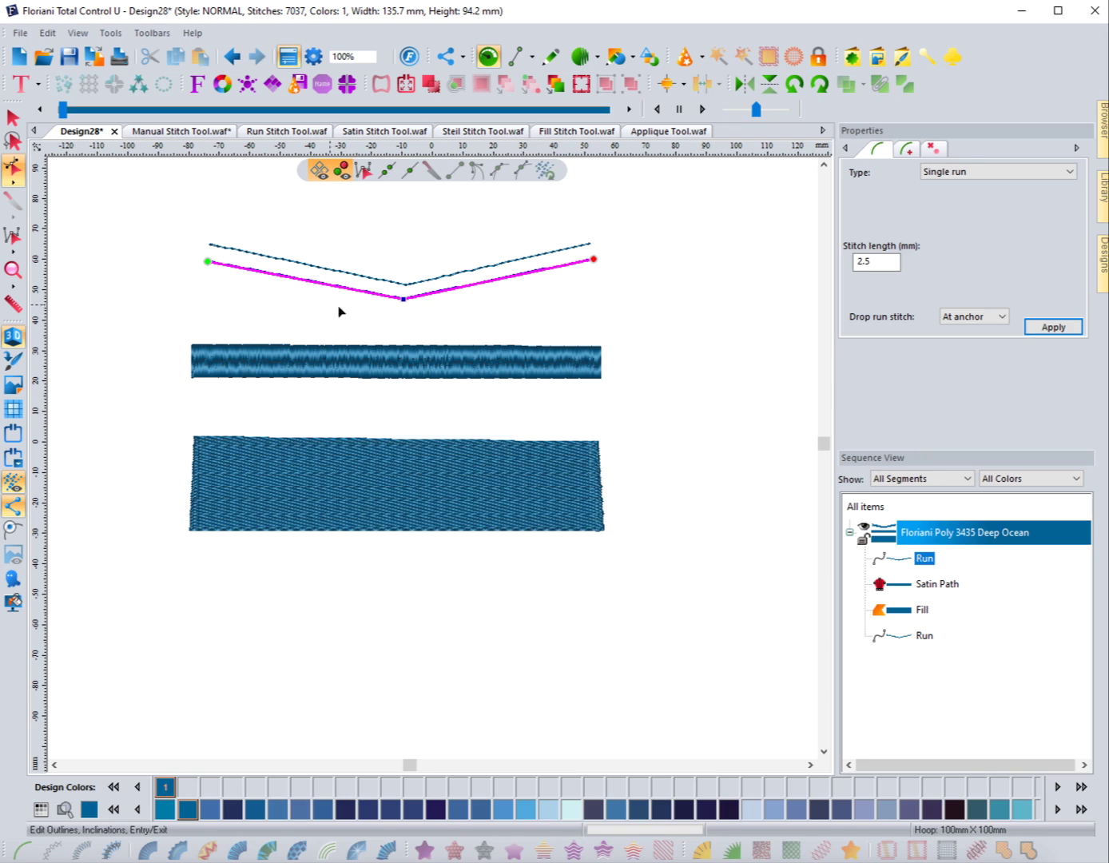
- Examine the upper run line's outline with its entry and exit points, and clear the selection
{"action": "left_click", "coordinate": [278, 264]}
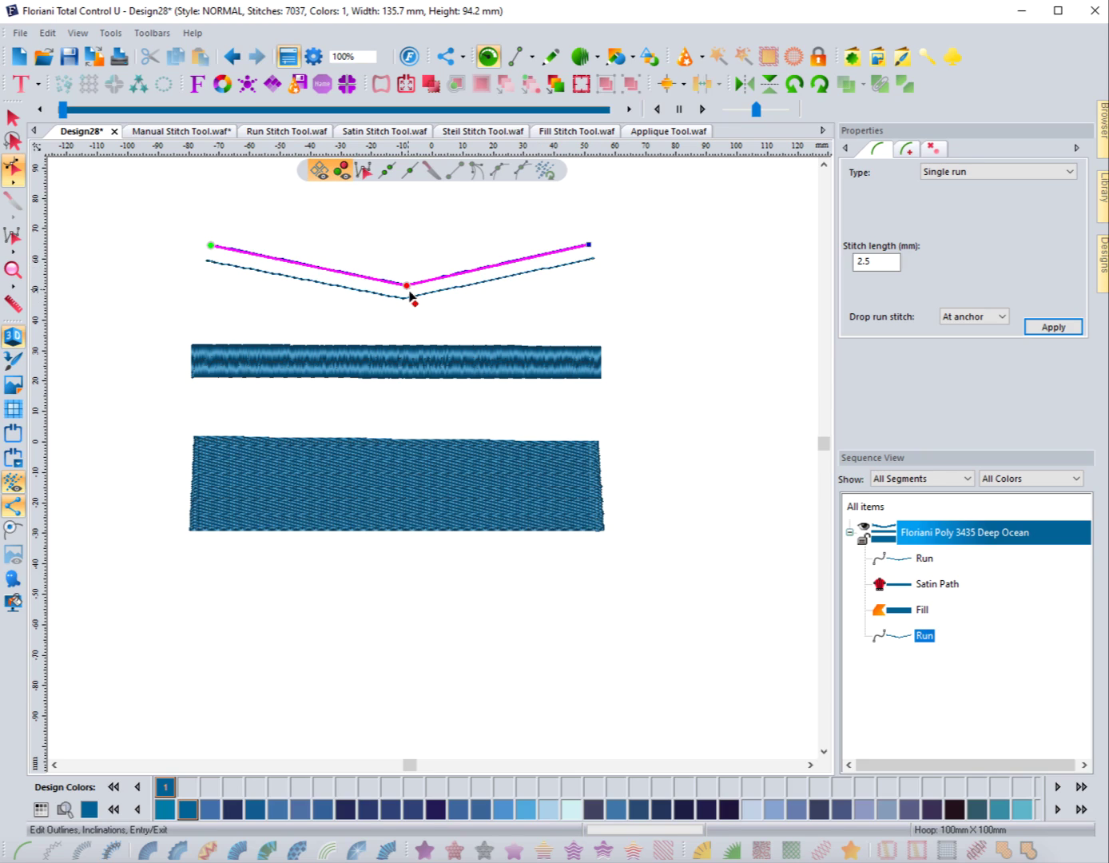
{"action": "left_click", "coordinate": [219, 310]}
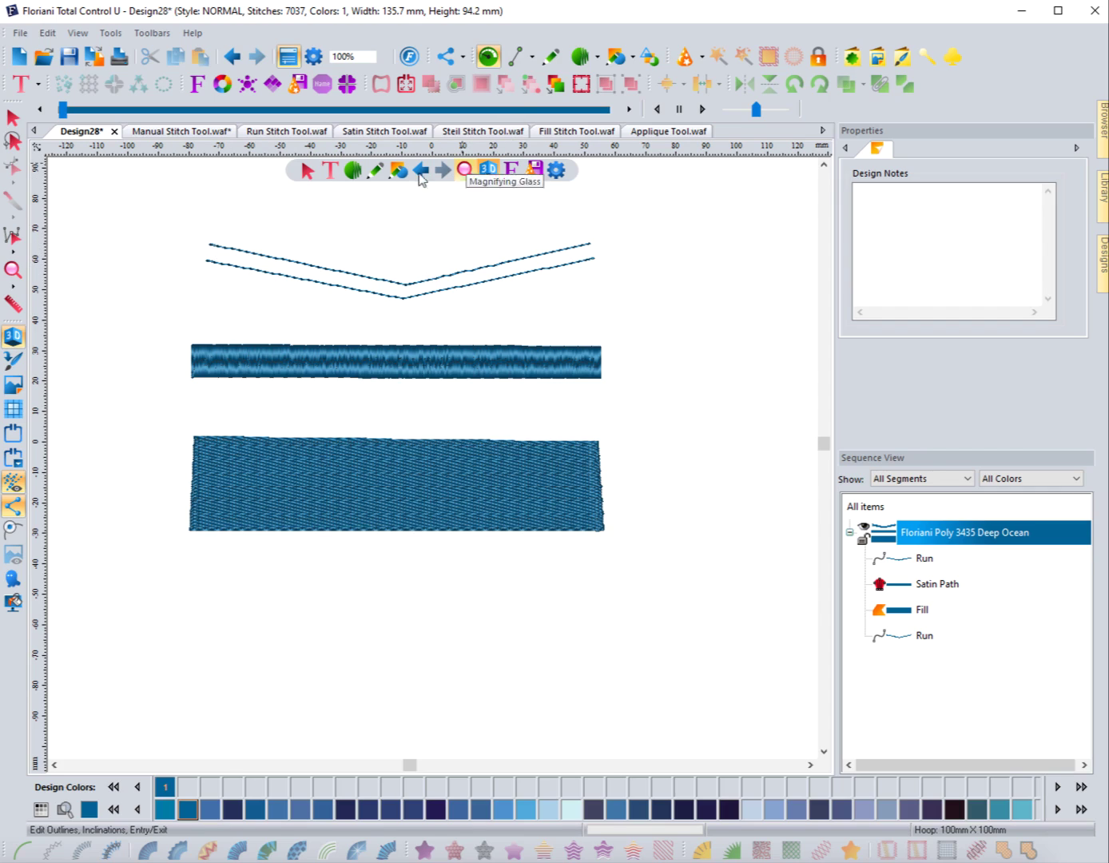
- Outline a four-sided Satin Stitch bar about 134 mm by 11 mm between the existing satin bar and the complex fill
{"action": "left_click", "coordinate": [350, 172]}
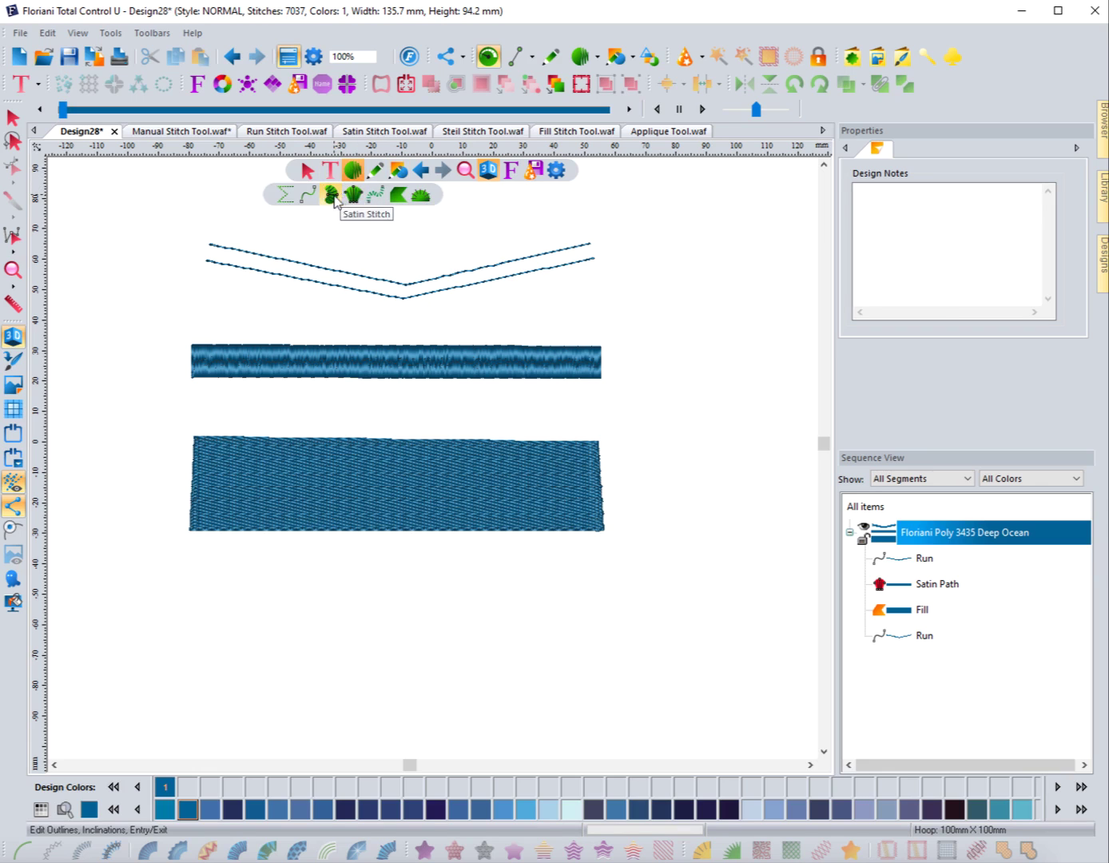
{"action": "left_click", "coordinate": [331, 195]}
{"action": "left_click", "coordinate": [191, 394]}
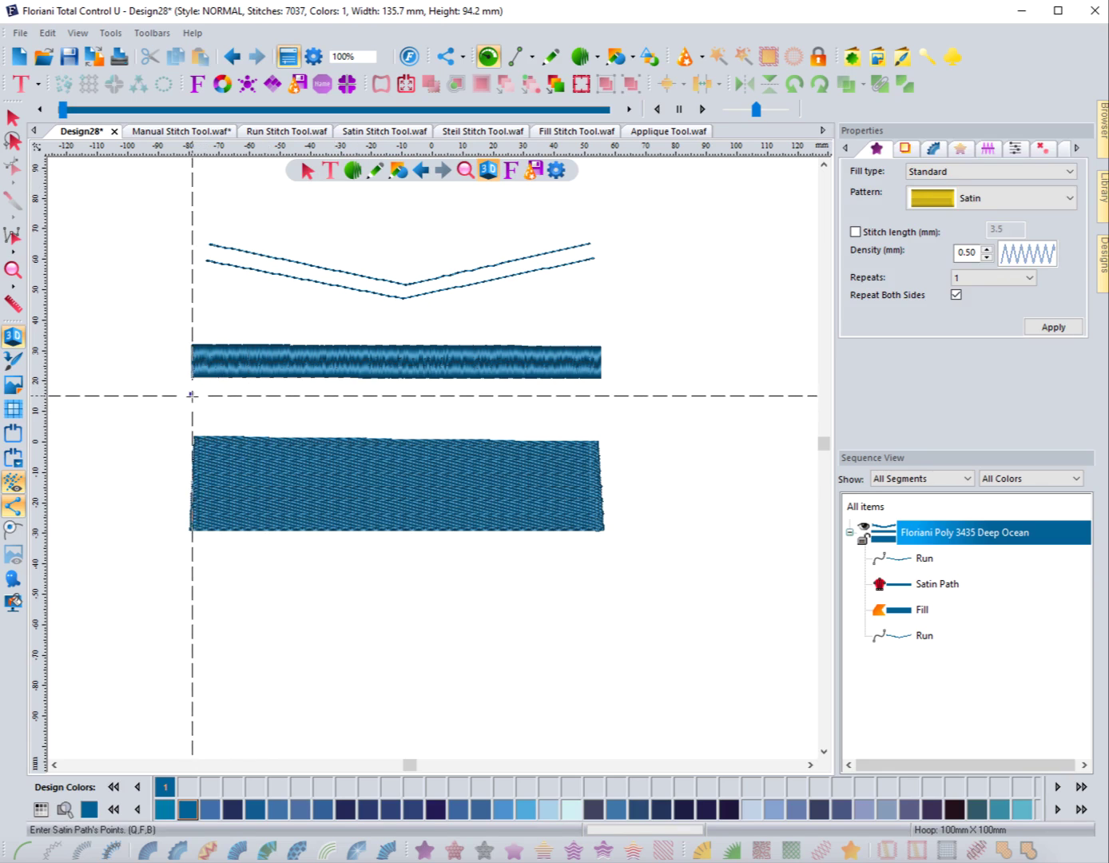
{"action": "left_click", "coordinate": [190, 426]}
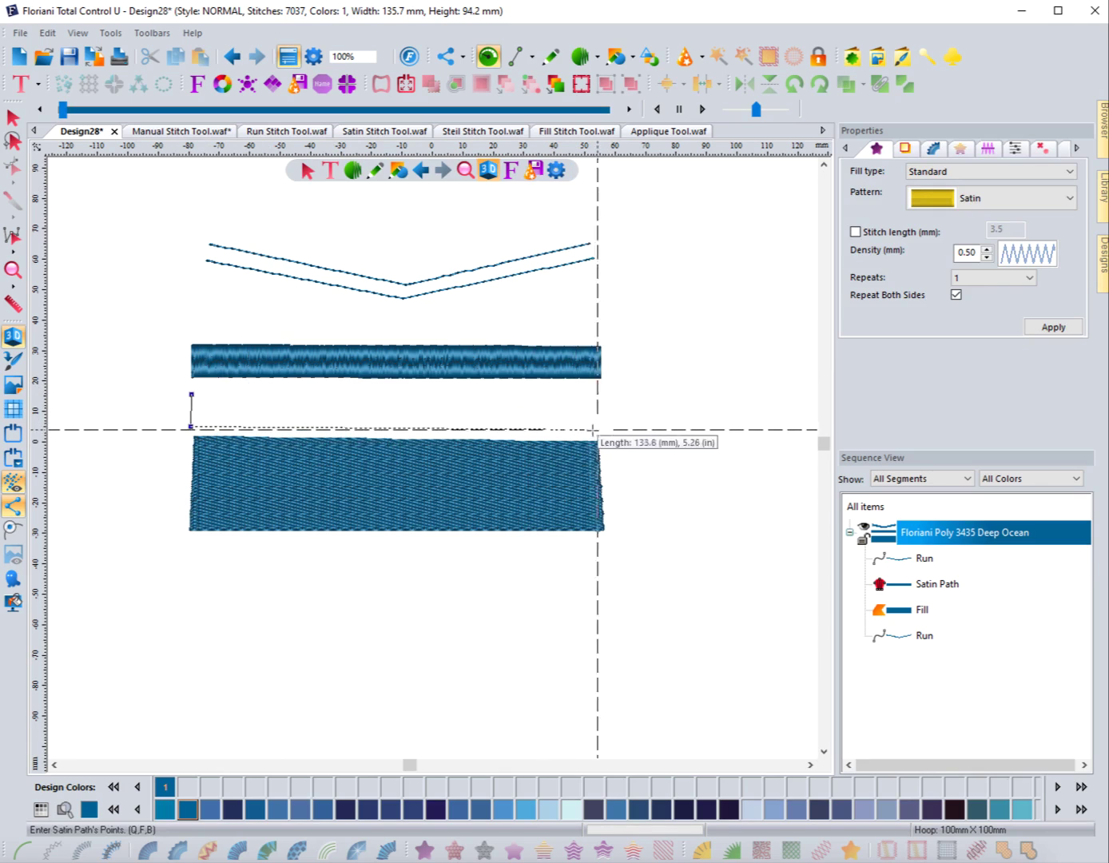
{"action": "left_click", "coordinate": [596, 429]}
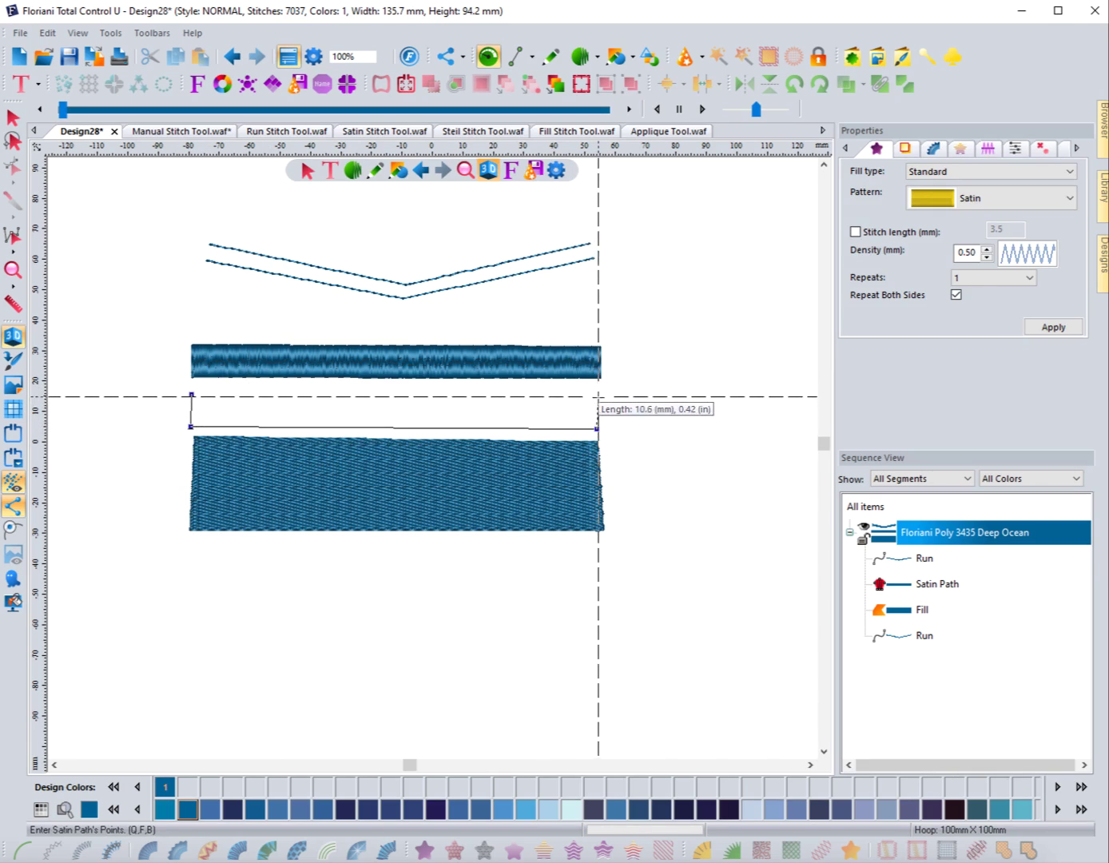
{"action": "left_click", "coordinate": [599, 394]}
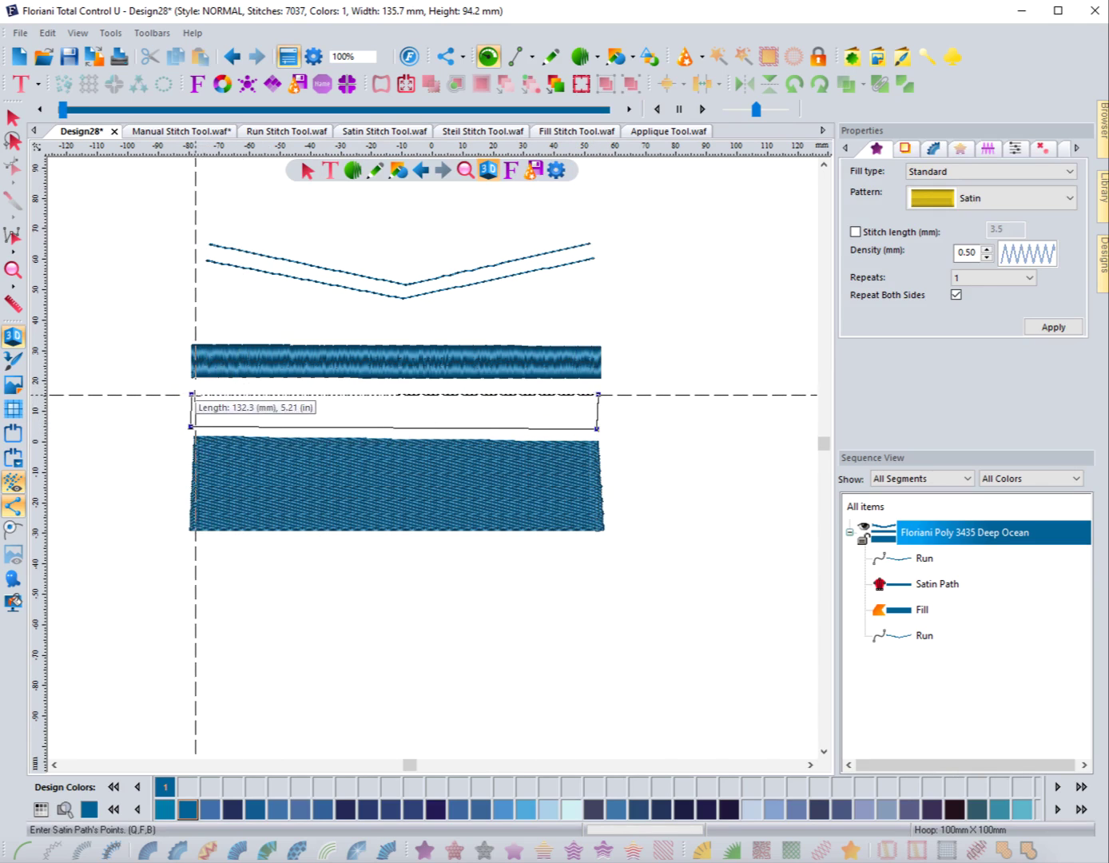
{"action": "left_click", "coordinate": [190, 394]}
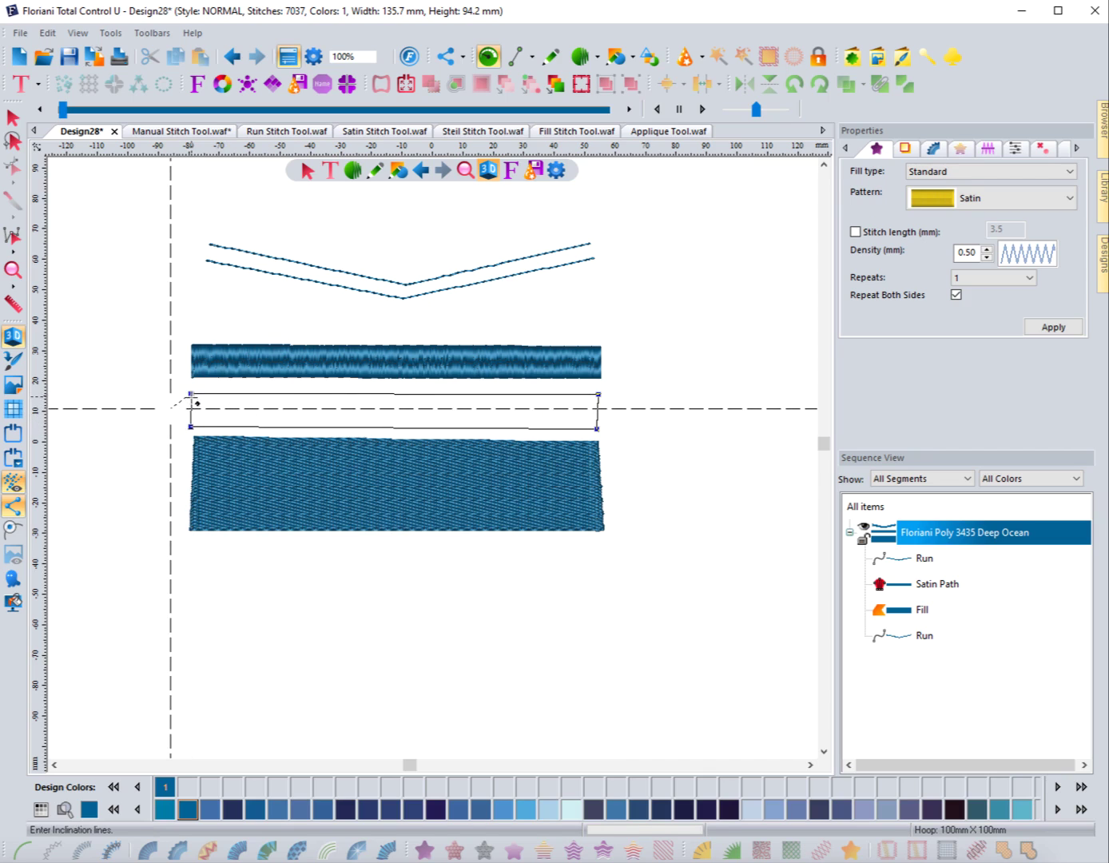
- Add inclination lines at the outline's left end, middle and right end, with entry on the upper-left edge and exit on the lower edge right of centre
{"action": "left_click", "coordinate": [190, 395]}
{"action": "left_click", "coordinate": [190, 429]}
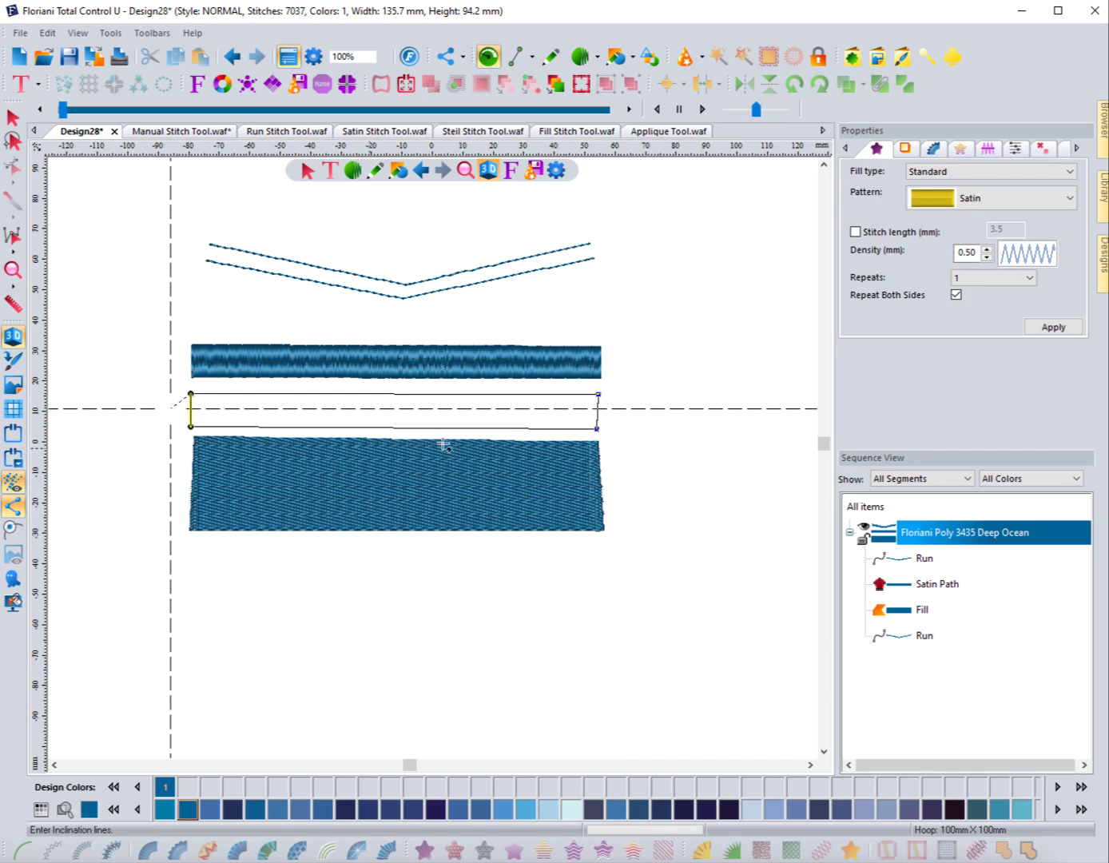
{"action": "left_click", "coordinate": [391, 394]}
{"action": "left_click", "coordinate": [391, 428]}
{"action": "left_click", "coordinate": [599, 395]}
{"action": "left_click", "coordinate": [597, 429]}
{"action": "key", "text": "Return"}
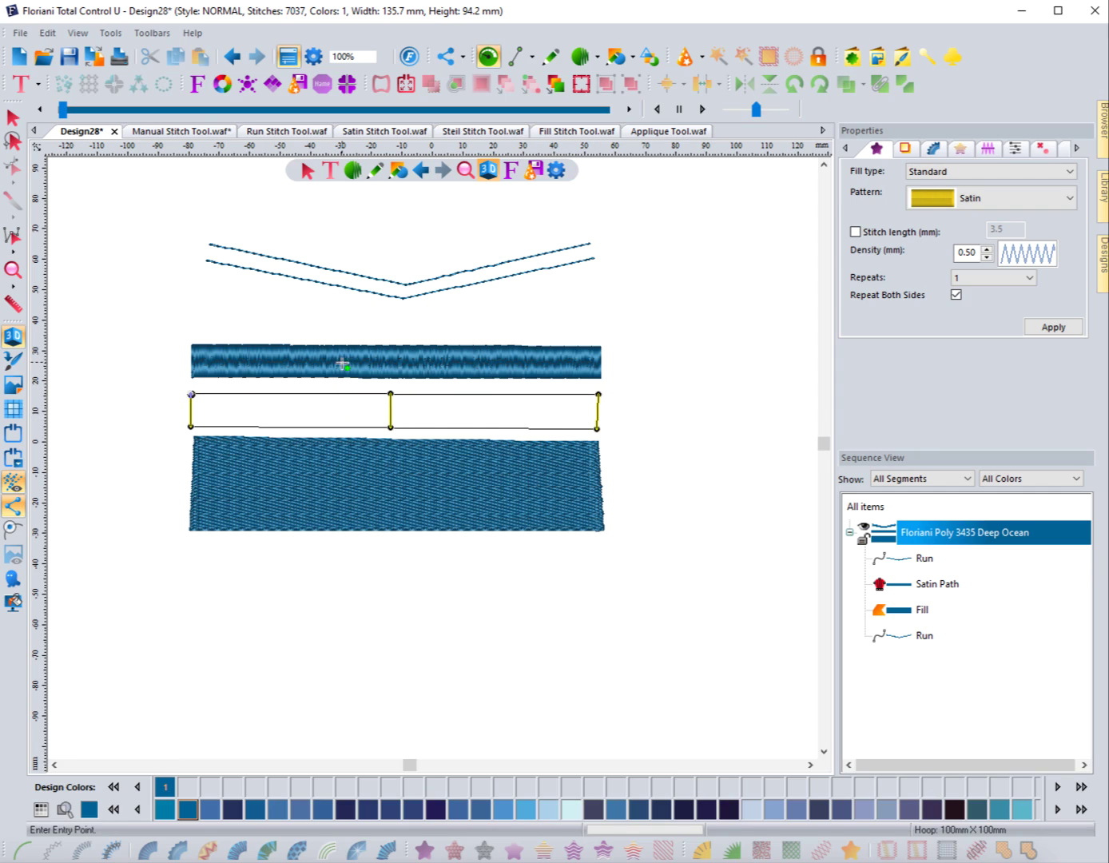
{"action": "left_click", "coordinate": [227, 393]}
{"action": "left_click", "coordinate": [486, 429]}
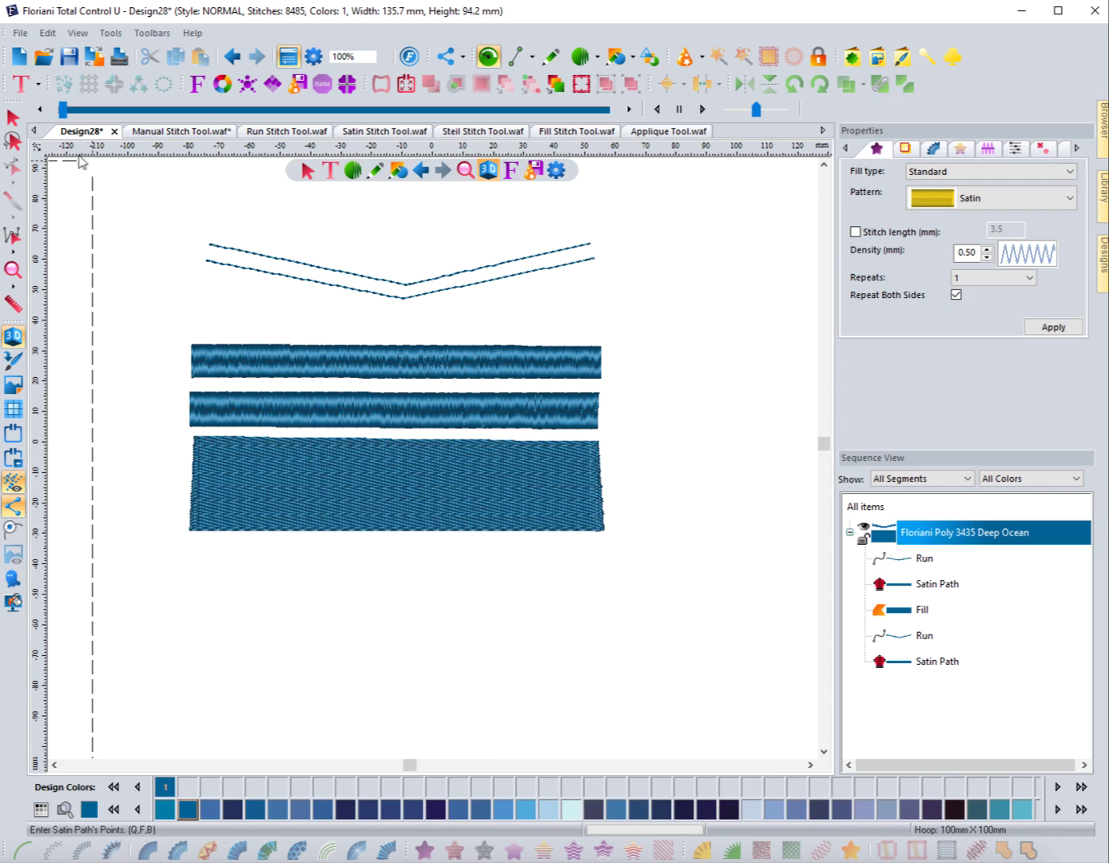
- Examine the new lower satin bar's inclination lines and entry and exit points in outline editing mode
{"action": "left_click", "coordinate": [13, 118]}
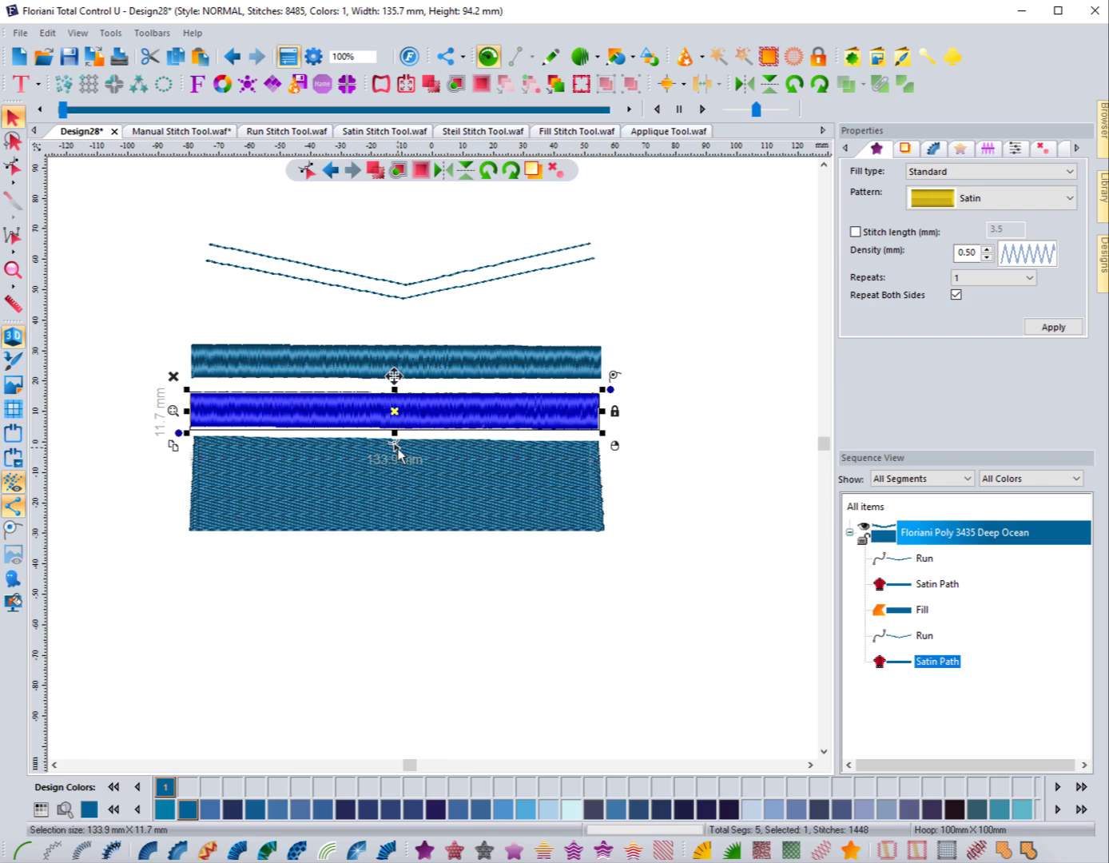
{"action": "double_click", "coordinate": [396, 409]}
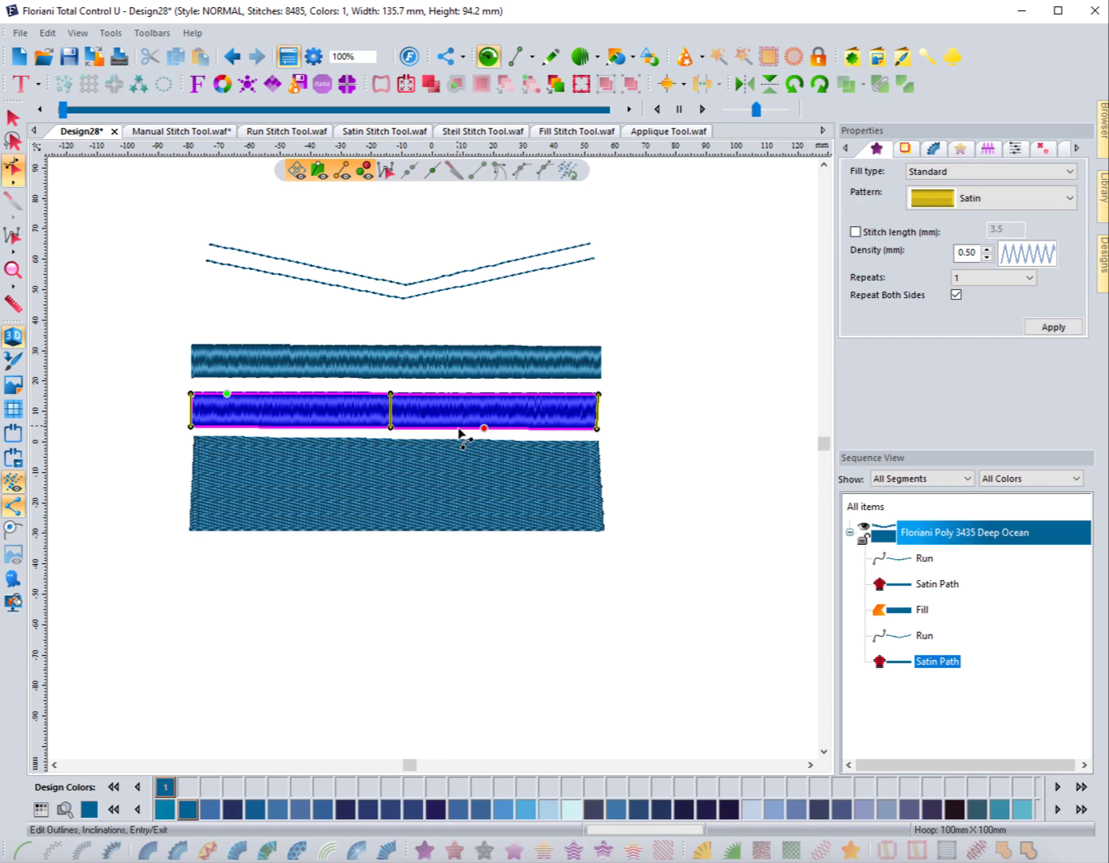
- Select the upper satin bar, adjust its entry point, and shift its right-end inclination line slightly inward
{"action": "left_click", "coordinate": [324, 379]}
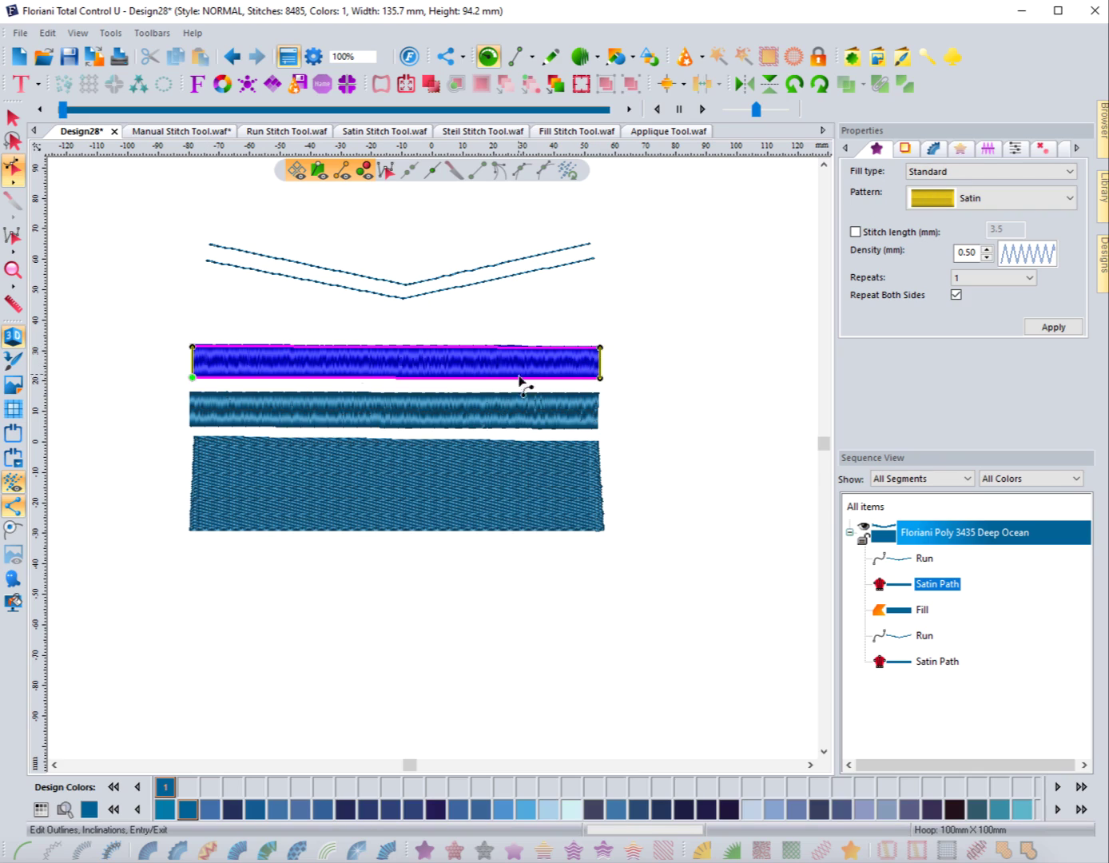
{"action": "mouse_move", "coordinate": [194, 380]}
{"action": "left_mouse_down"}
{"action": "mouse_move", "coordinate": [218, 377]}
{"action": "mouse_move", "coordinate": [178, 386]}
{"action": "left_mouse_up"}
{"action": "left_click_drag", "start_coordinate": [597, 381], "coordinate": [575, 347]}
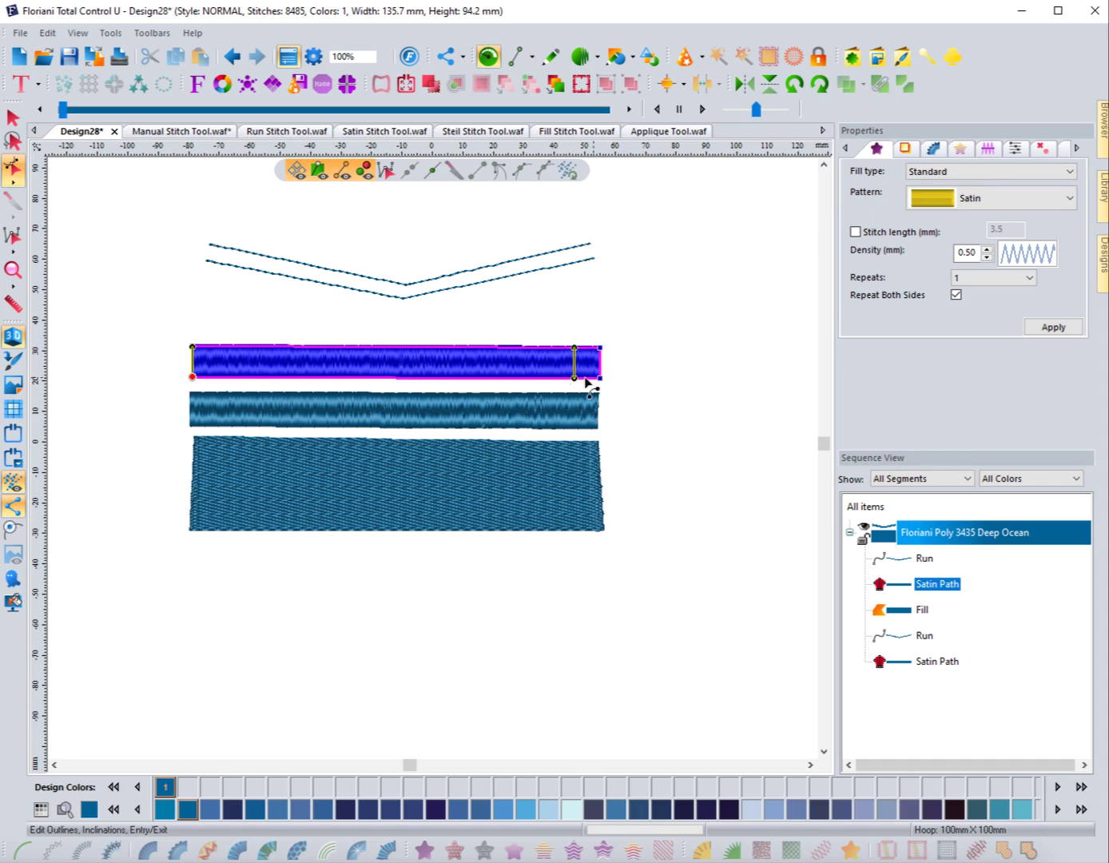
- Run the stitch simulation through the upper satin bar to examine its sewing order, and return to outline editing mode
{"action": "left_click", "coordinate": [63, 110]}
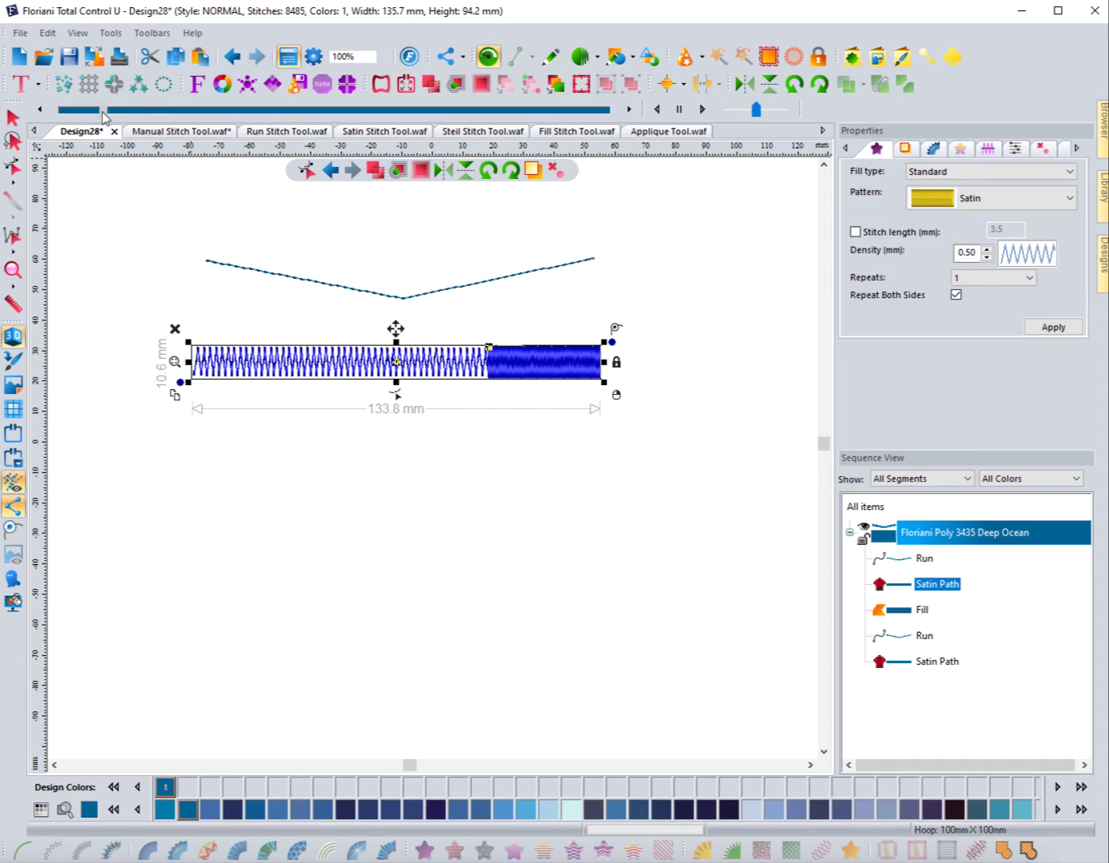
{"action": "left_click_drag", "start_coordinate": [162, 115], "coordinate": [194, 128]}
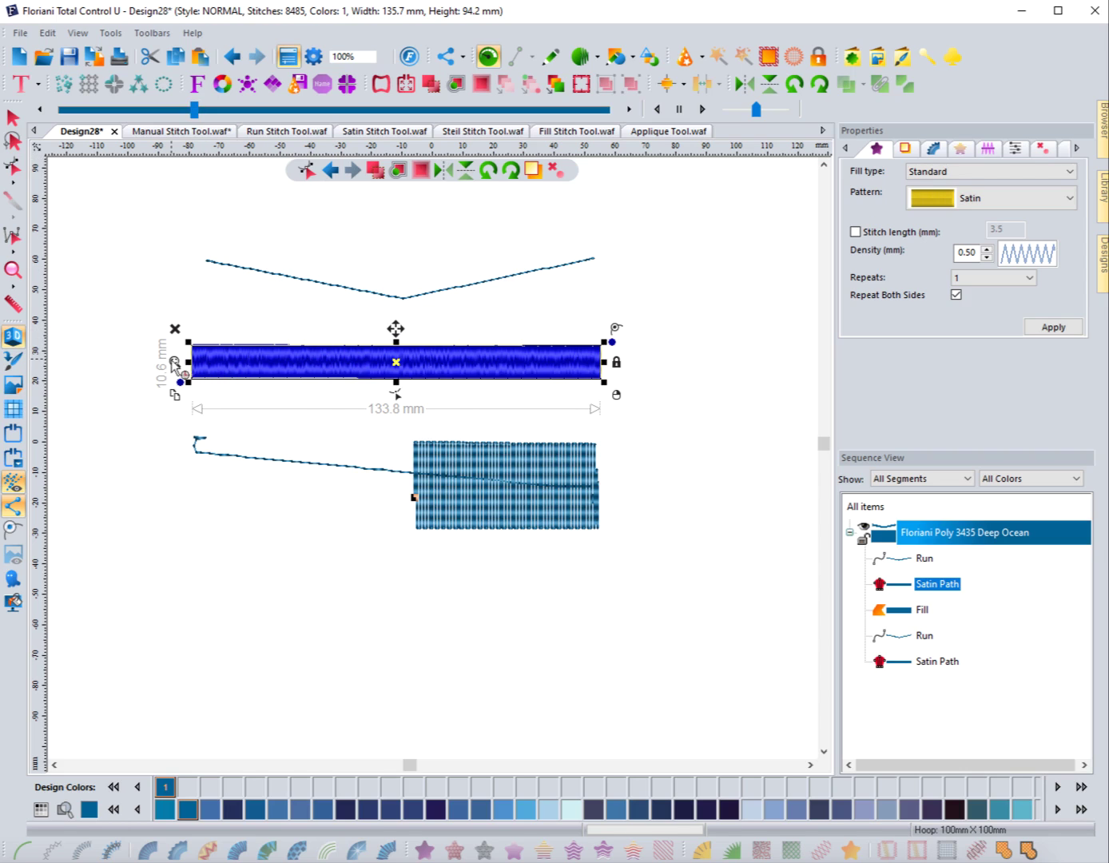
{"action": "left_click", "coordinate": [13, 168]}
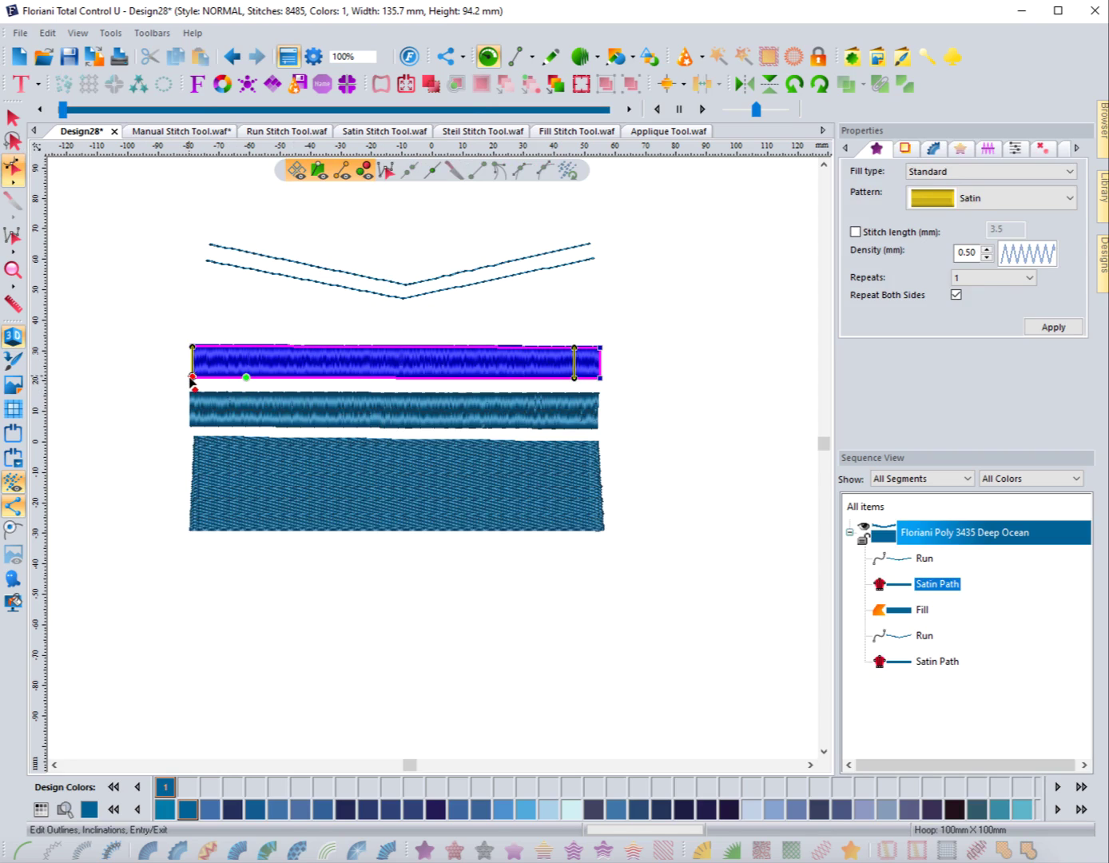
- Place the upper satin bar's entry point at its lower-left corner and its exit point on the upper edge near the right end, and regenerate the stitches
{"action": "left_click_drag", "start_coordinate": [192, 382], "coordinate": [620, 320]}
{"action": "mouse_move", "coordinate": [248, 382]}
{"action": "left_mouse_down"}
{"action": "mouse_move", "coordinate": [161, 403]}
{"action": "mouse_move", "coordinate": [149, 379]}
{"action": "left_mouse_up"}
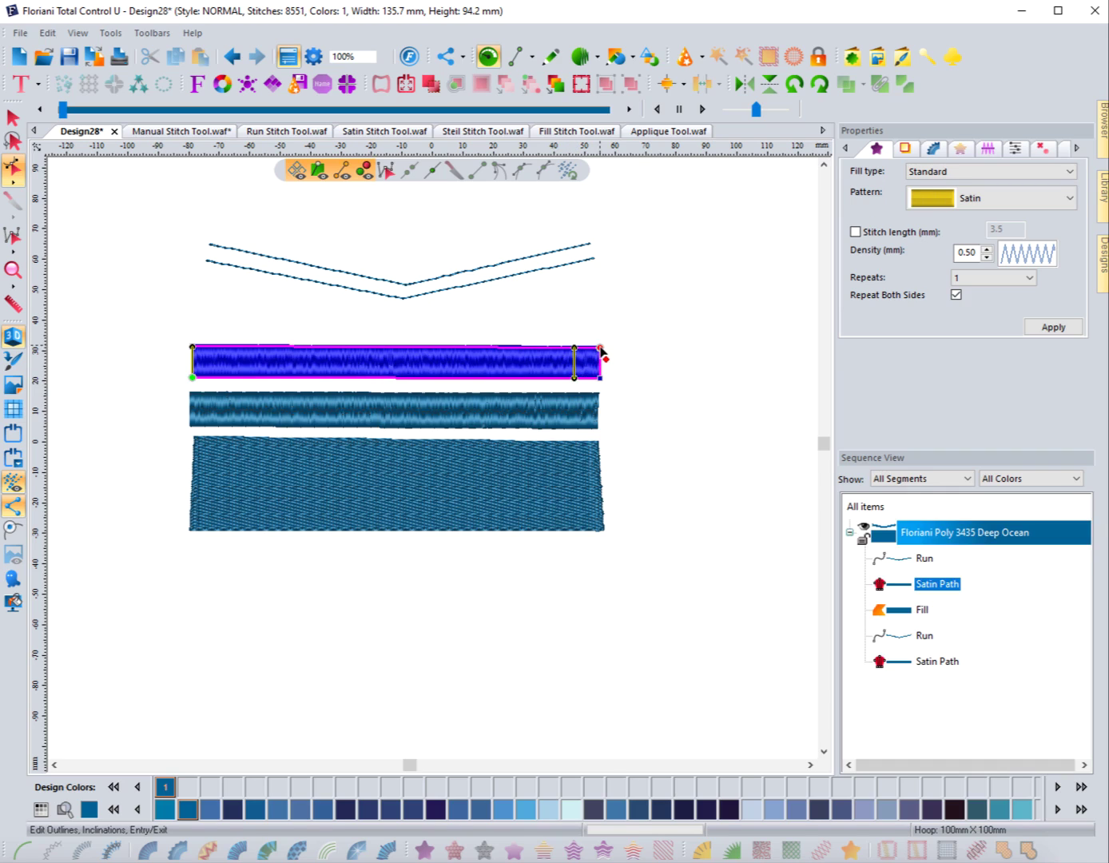
{"action": "left_click_drag", "start_coordinate": [602, 352], "coordinate": [587, 354]}
{"action": "left_click_drag", "start_coordinate": [587, 354], "coordinate": [584, 349]}
{"action": "key", "text": "Return"}
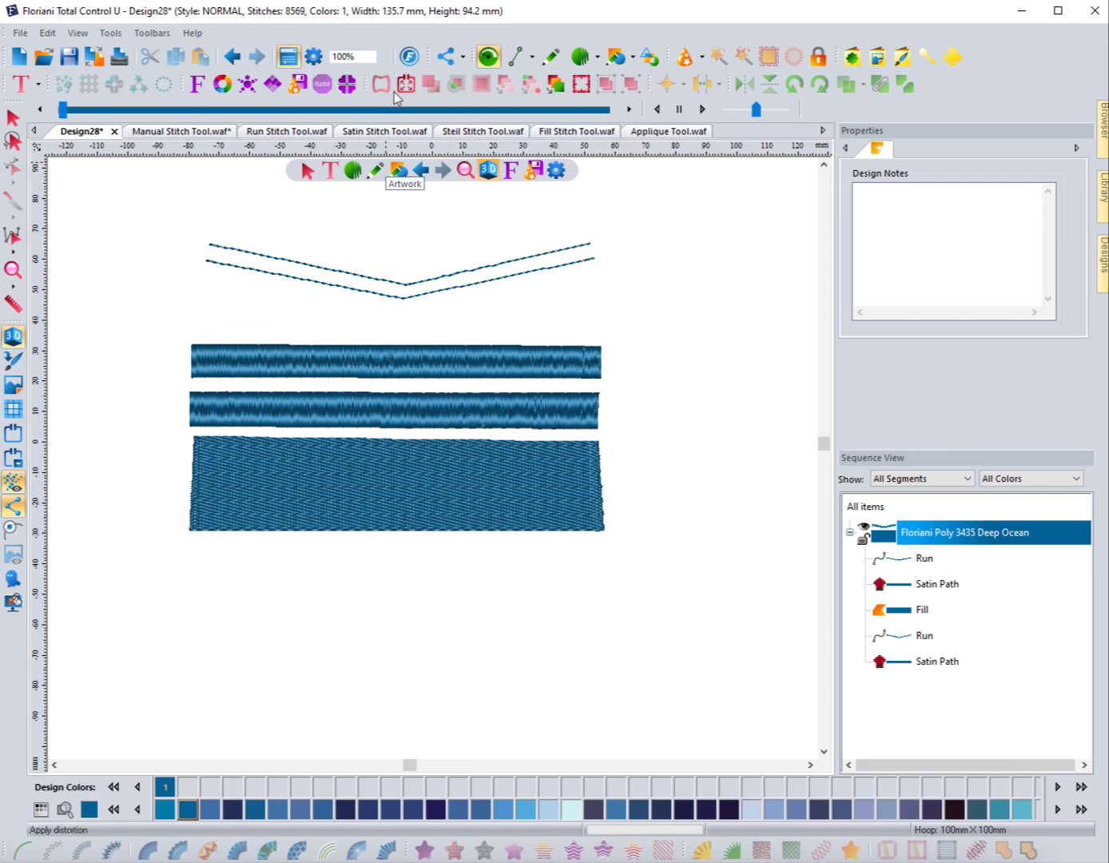
- Outline a four-sided complex fill about 133 mm by 32 mm below the existing fill
{"action": "left_click", "coordinate": [355, 172]}
{"action": "left_click", "coordinate": [398, 195]}
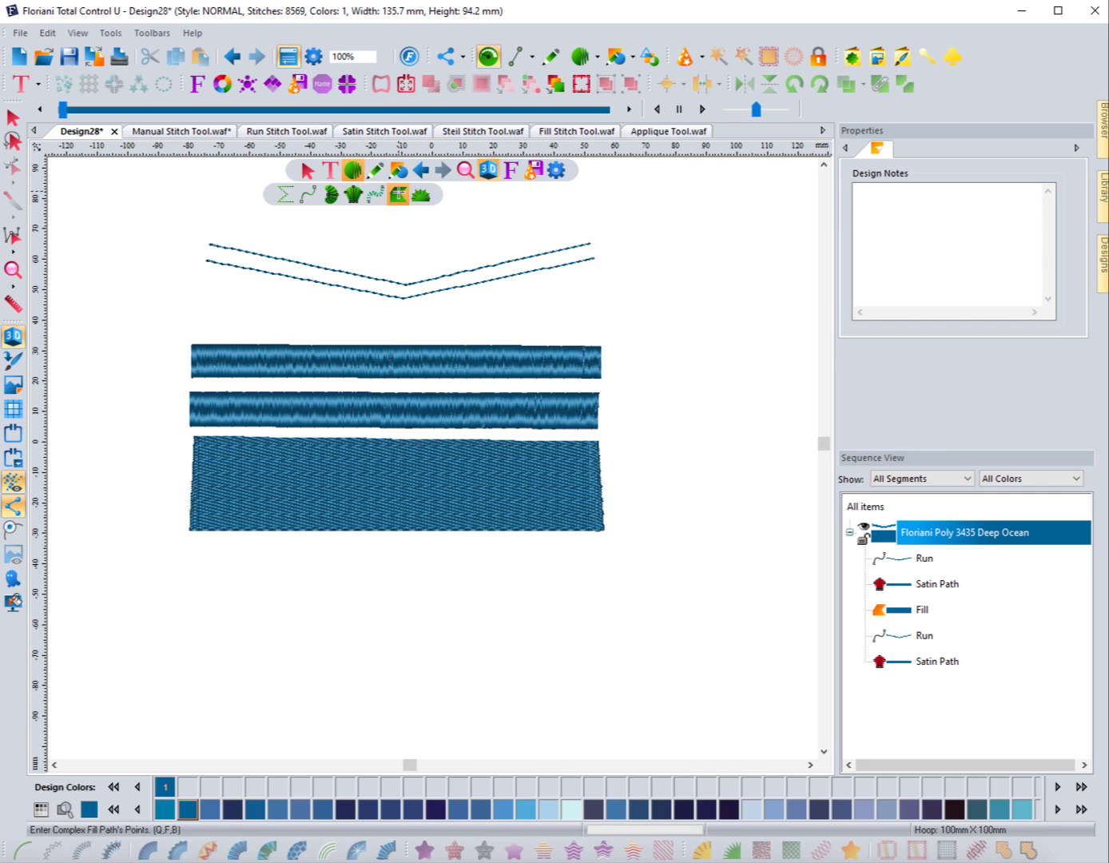
{"action": "left_click", "coordinate": [194, 555]}
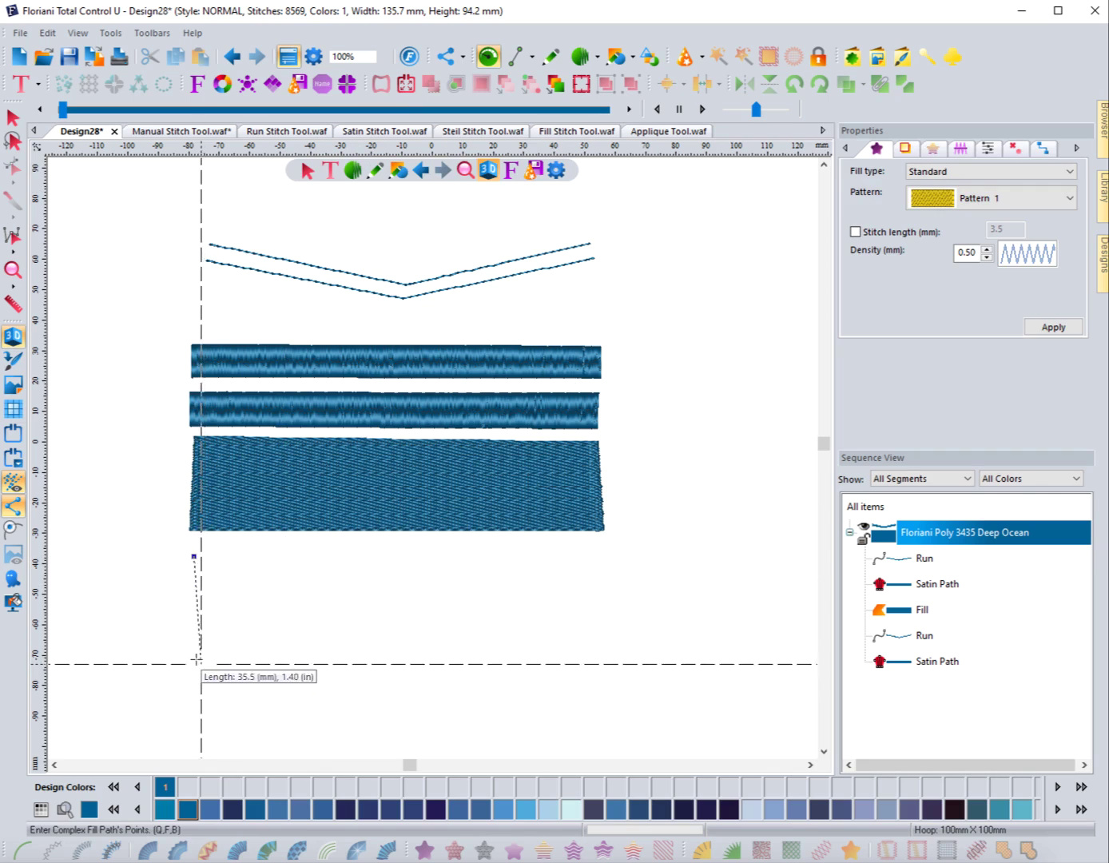
{"action": "left_click", "coordinate": [194, 656]}
{"action": "left_click", "coordinate": [600, 654]}
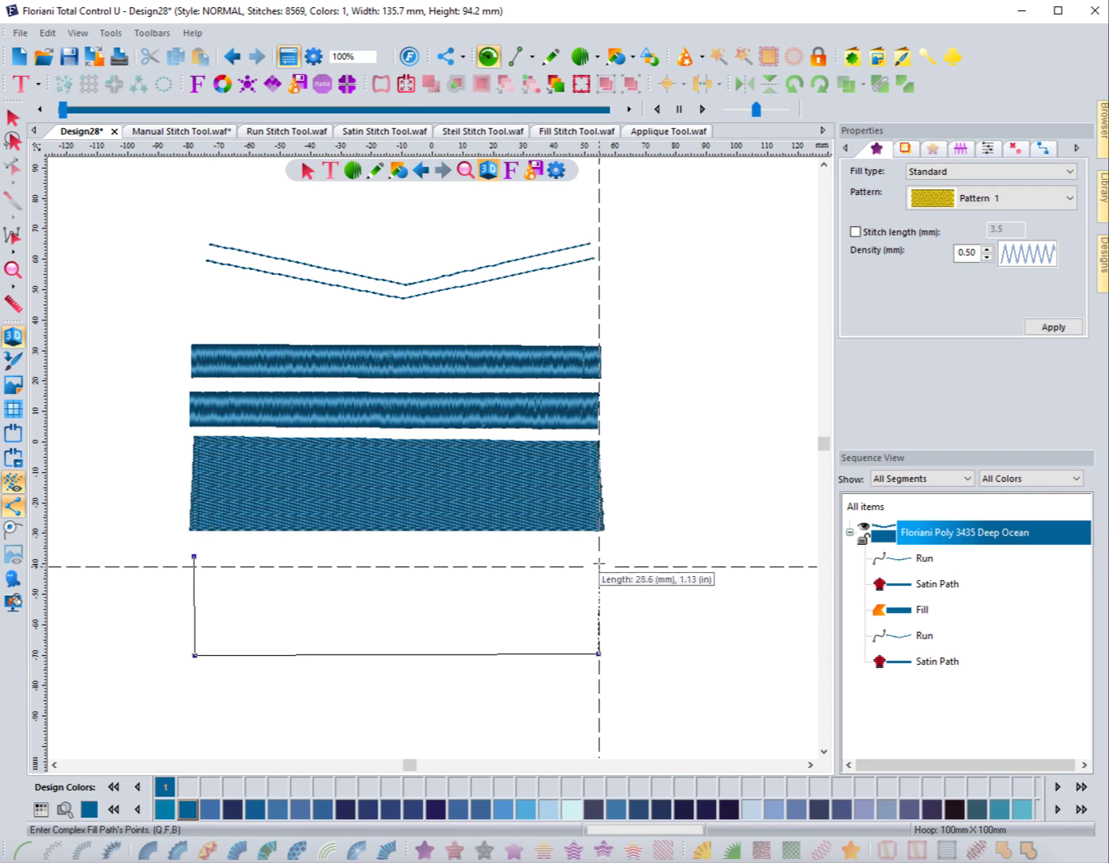
{"action": "left_click", "coordinate": [599, 557]}
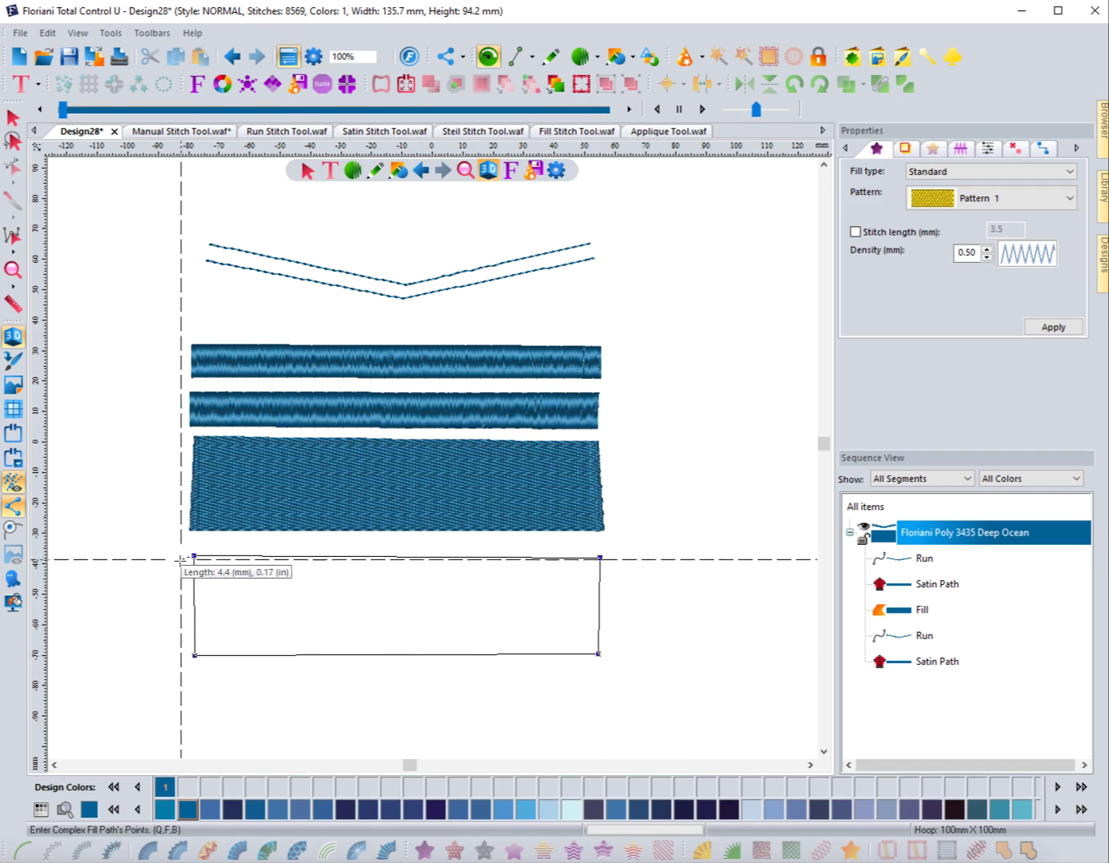
{"action": "left_click", "coordinate": [192, 557]}
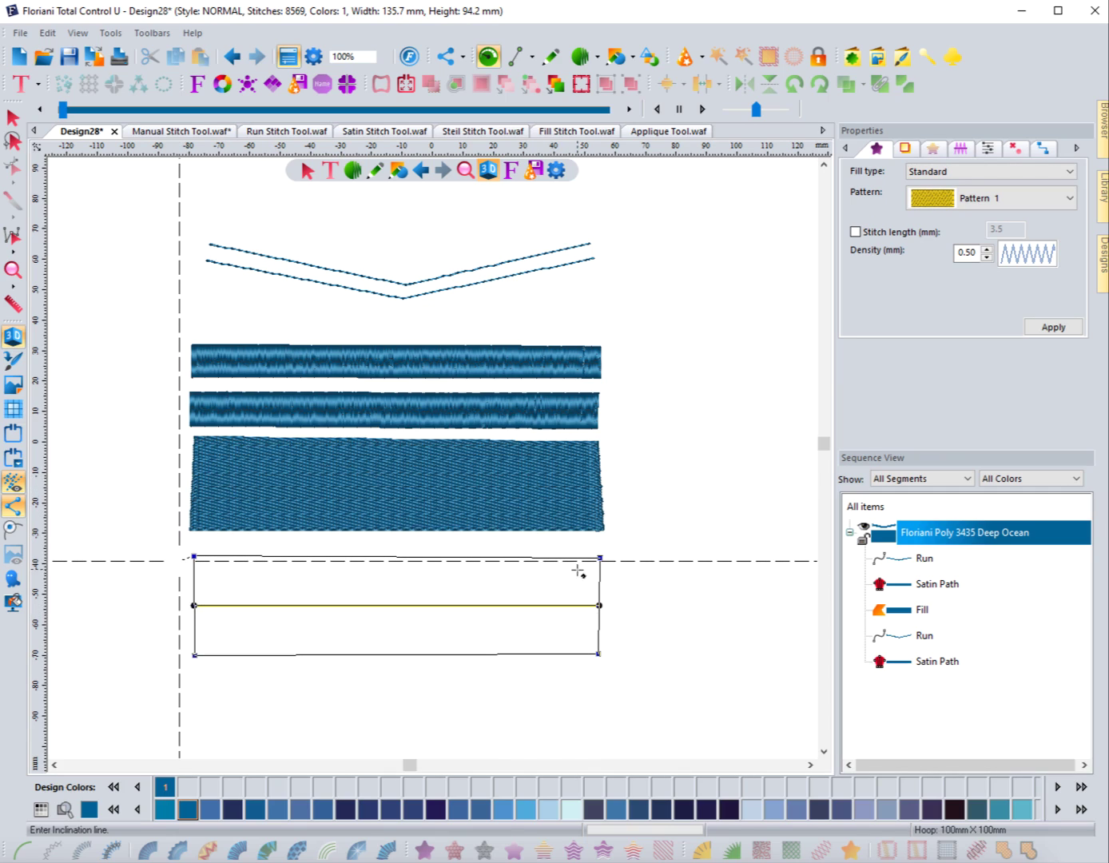
- Angle the new fill's inclination line diagonally, place entry at the upper-left corner and exit at the lower-right corner, and return to selection mode
{"action": "left_click_drag", "start_coordinate": [604, 589], "coordinate": [408, 551]}
{"action": "left_click_drag", "start_coordinate": [195, 609], "coordinate": [305, 719]}
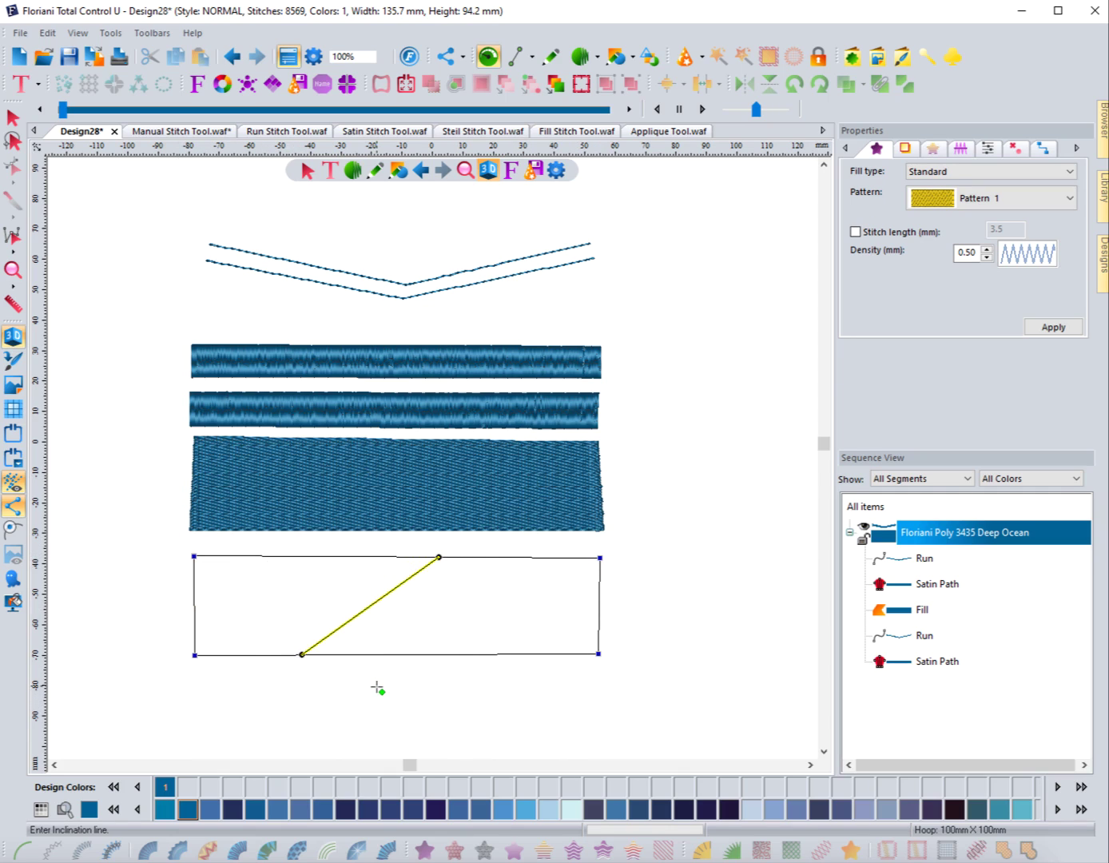
{"action": "key", "text": "Return"}
{"action": "left_click", "coordinate": [188, 556]}
{"action": "left_click", "coordinate": [600, 655]}
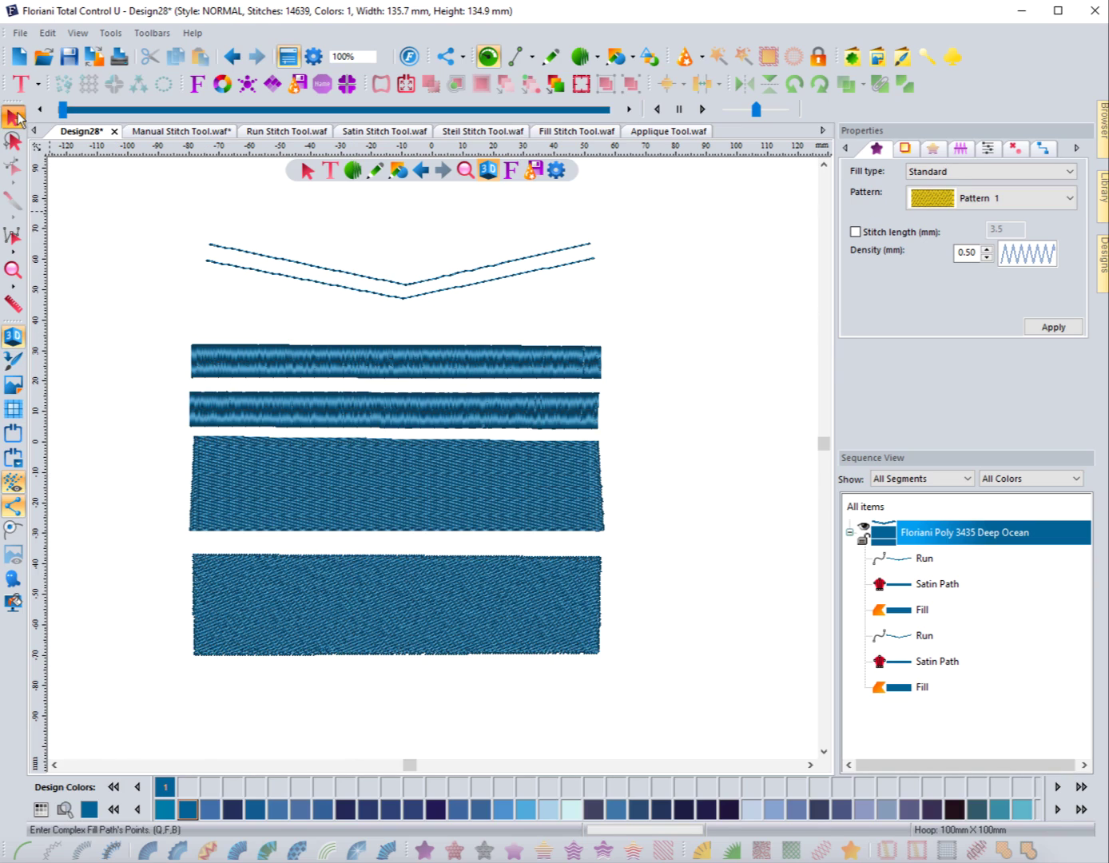
{"action": "left_click", "coordinate": [14, 118]}
{"action": "left_click", "coordinate": [134, 233]}
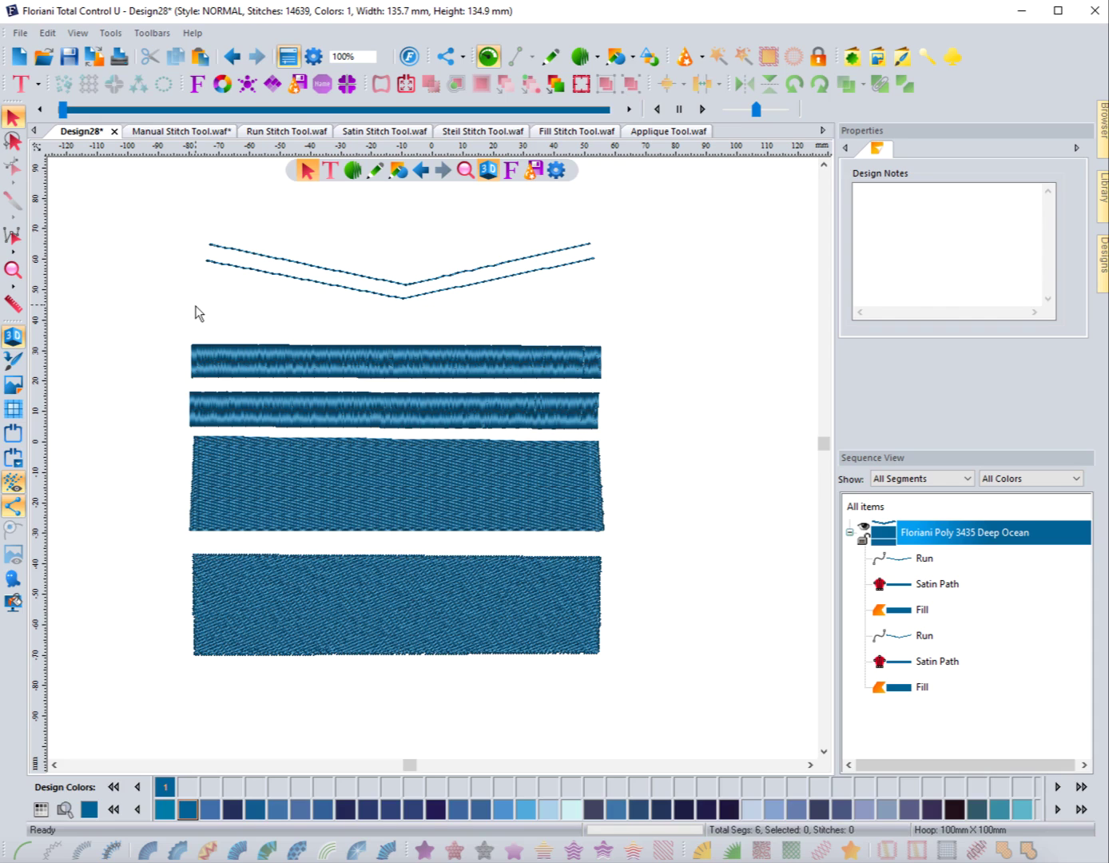
- Set the Run digitizing mode to Standard in the preferences, keeping Complex Fill and Satin on Advanced
{"action": "left_click", "coordinate": [314, 57]}
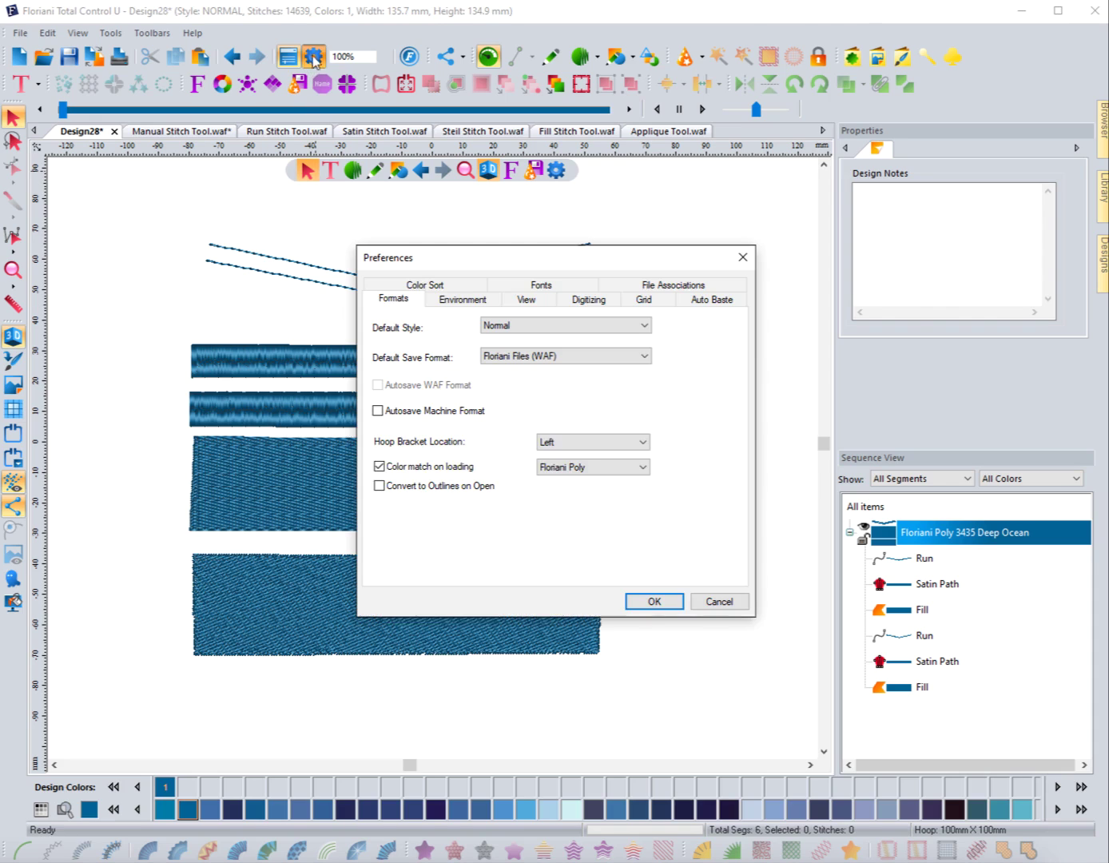
{"action": "left_click", "coordinate": [589, 301]}
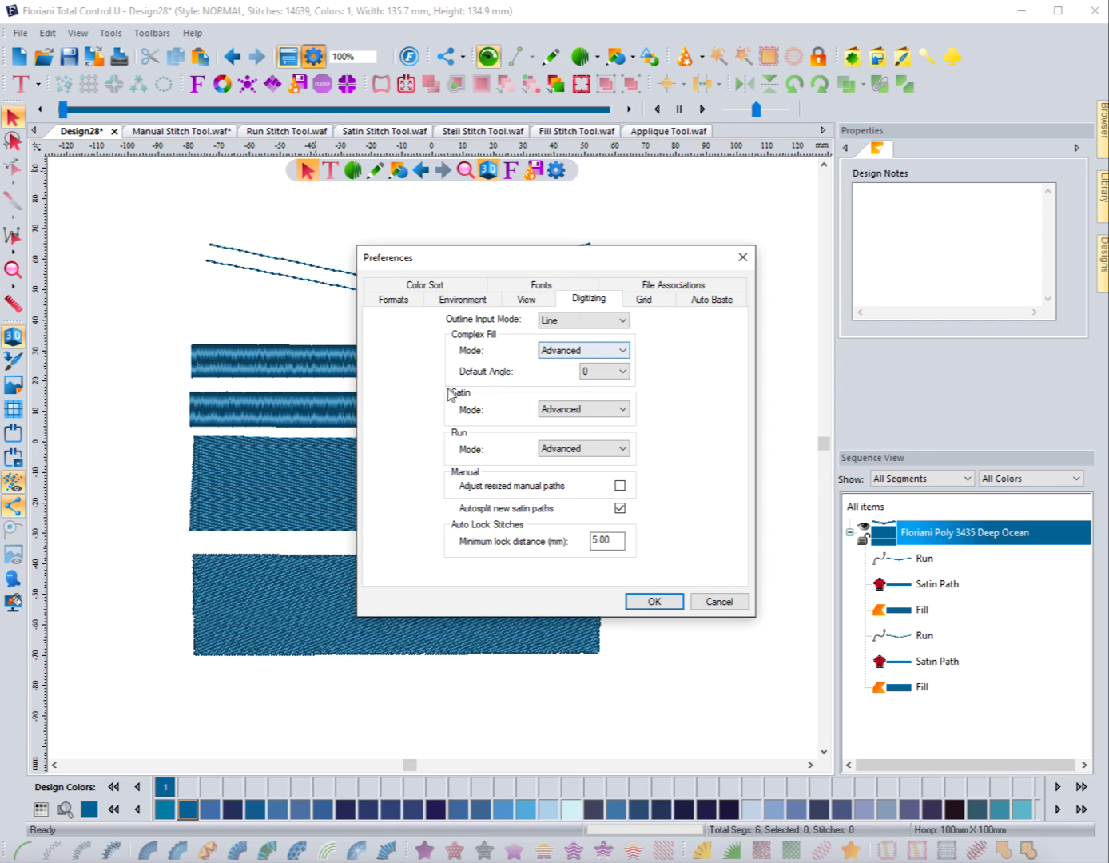
{"action": "left_click", "coordinate": [587, 449]}
{"action": "left_click", "coordinate": [565, 466]}
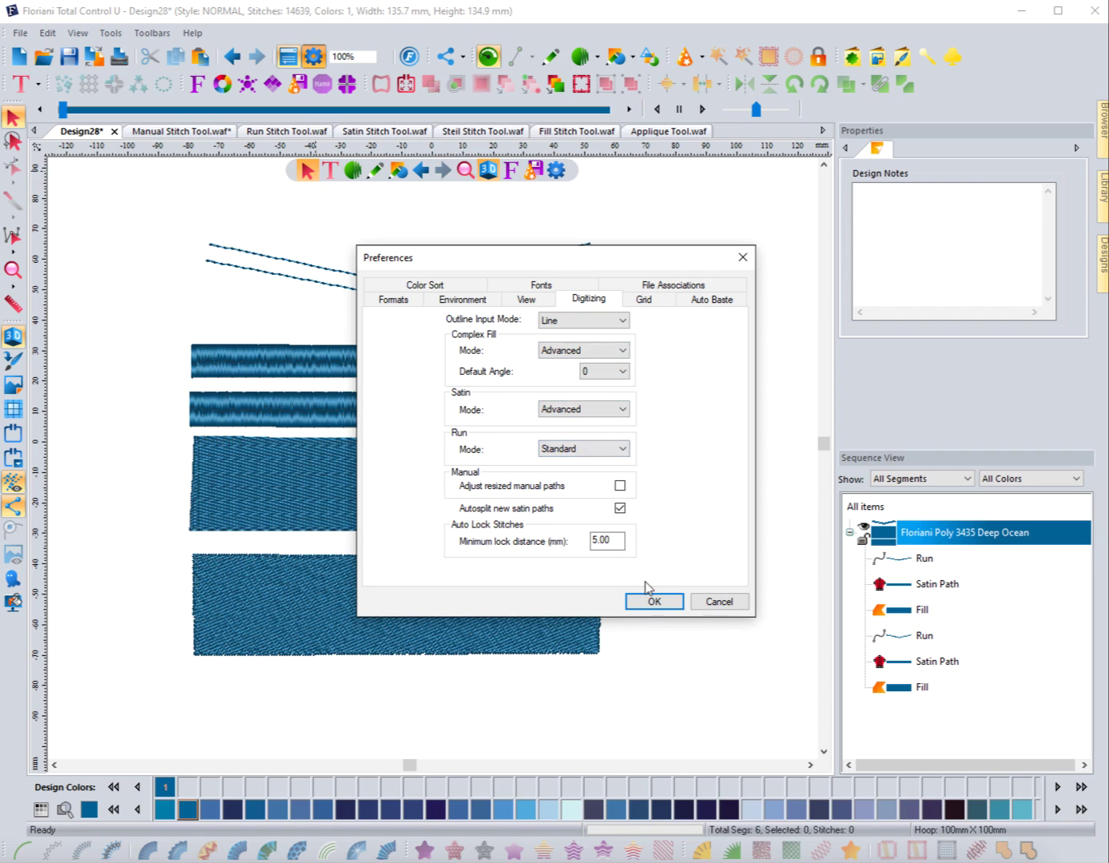
{"action": "left_click", "coordinate": [661, 601]}
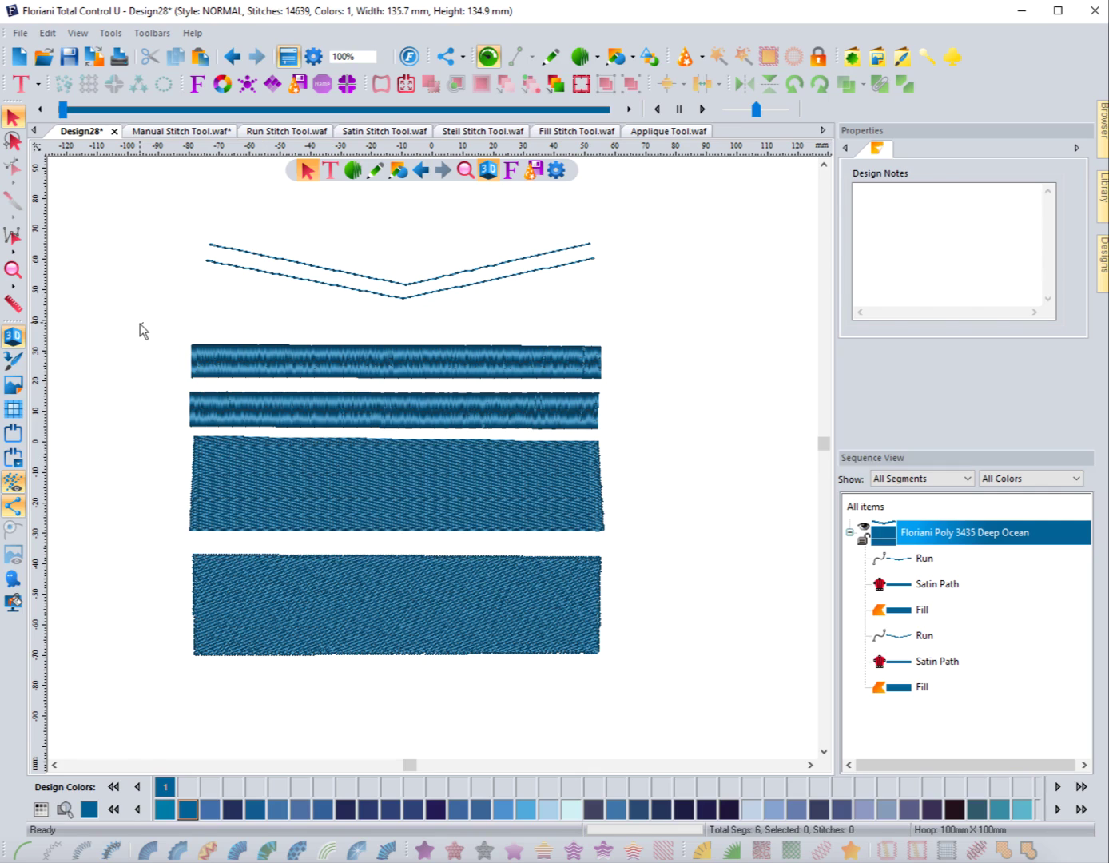
- Open the set of stitch digitizing tools
{"action": "left_click", "coordinate": [348, 174]}
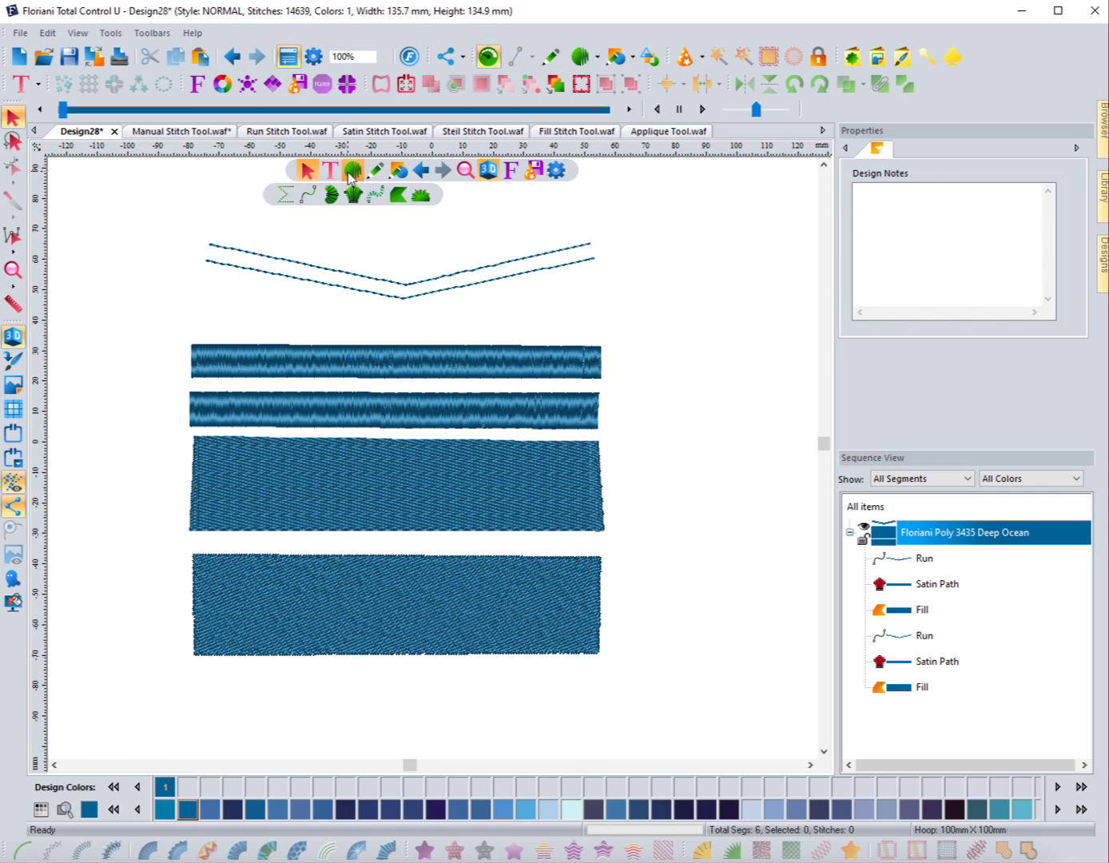